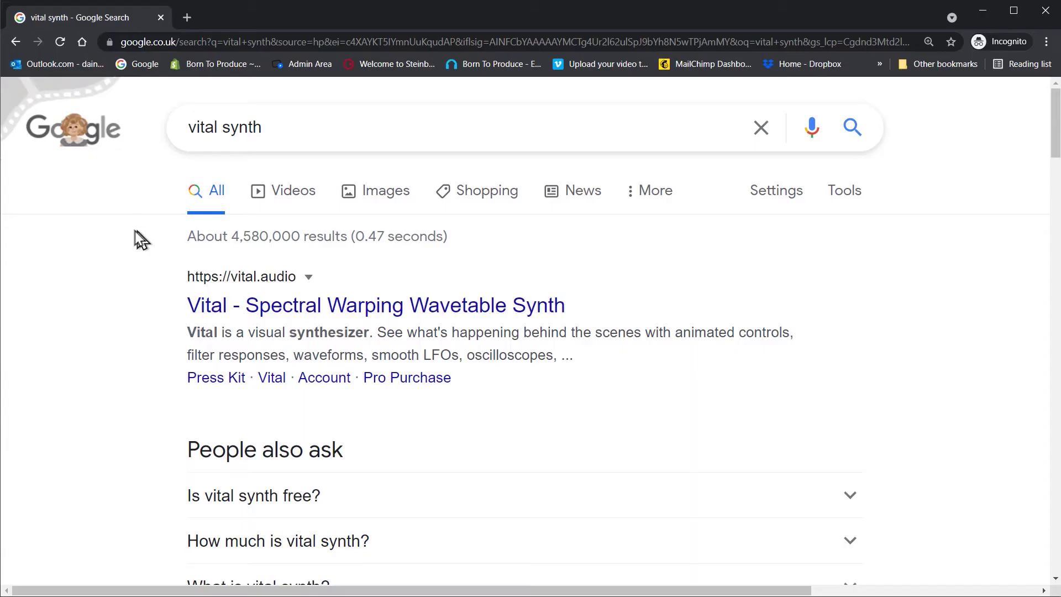
Open the vital.audio search result and scroll down to the Get Vital pricing tiers
{"action": "left_click_drag", "start_coordinate": [291, 130], "coordinate": [177, 131]}
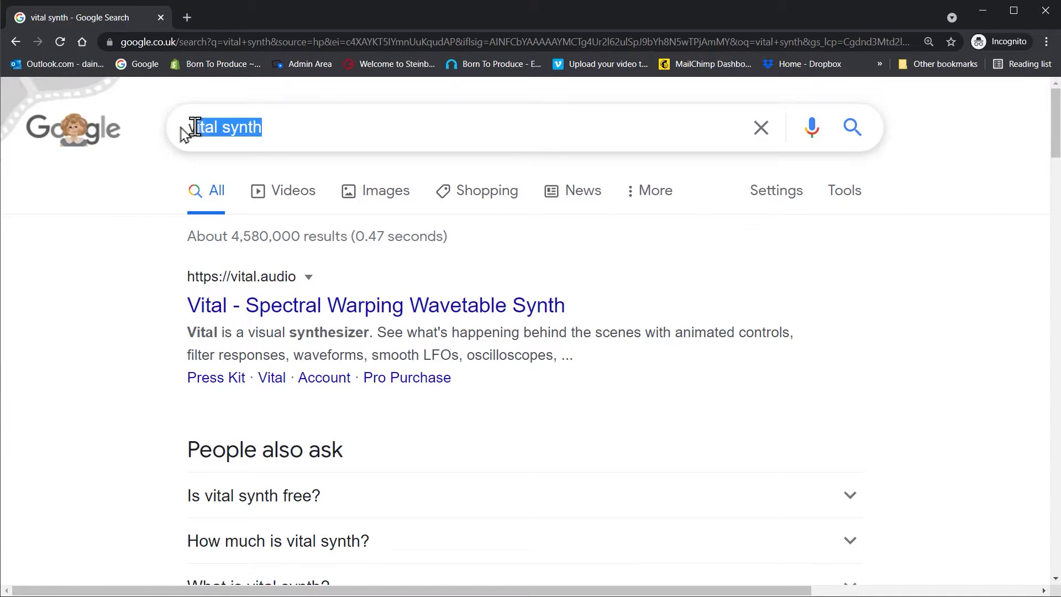
{"action": "left_click", "coordinate": [160, 298]}
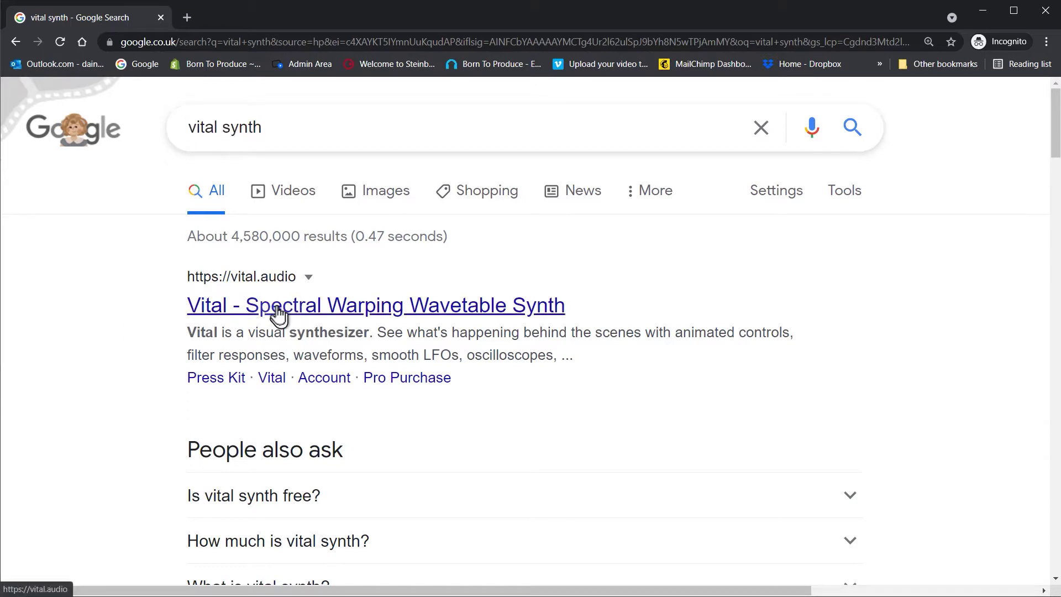
{"action": "left_click", "coordinate": [278, 314]}
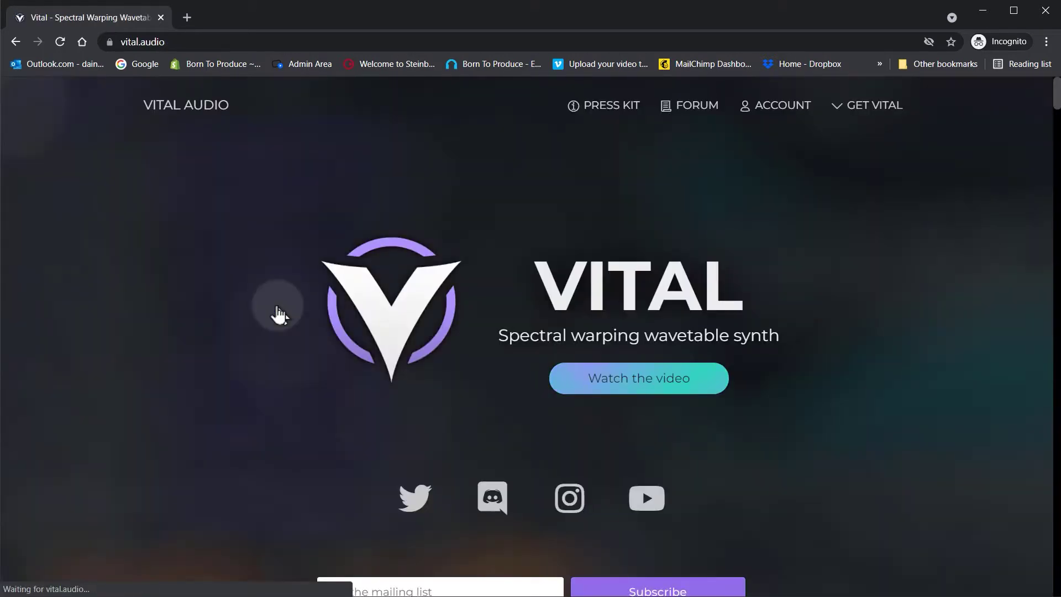
{"action": "left_click_drag", "start_coordinate": [1055, 91], "coordinate": [1052, 338]}
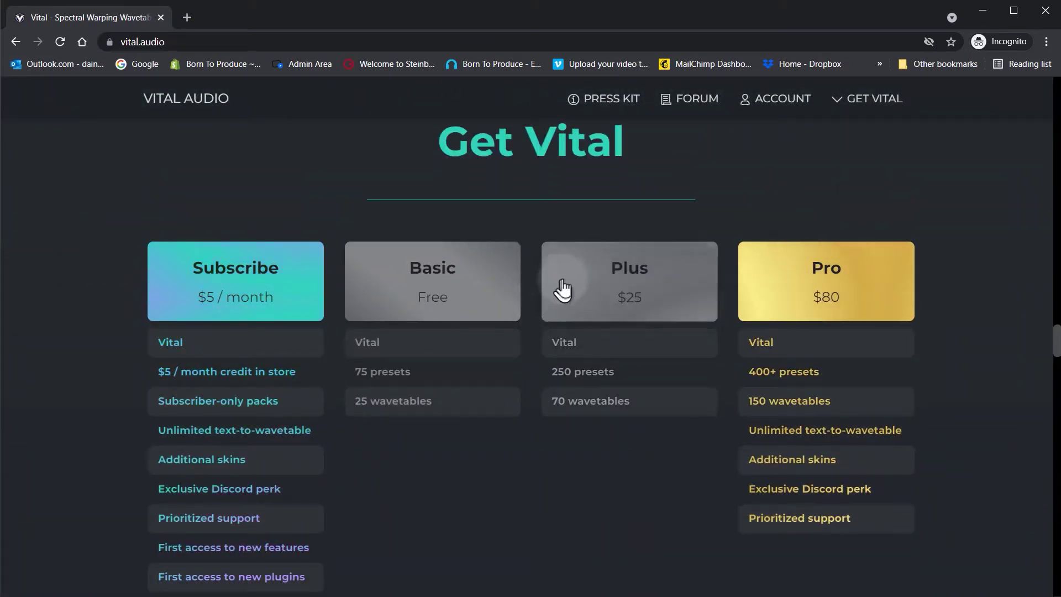
{"action": "left_click", "coordinate": [610, 279]}
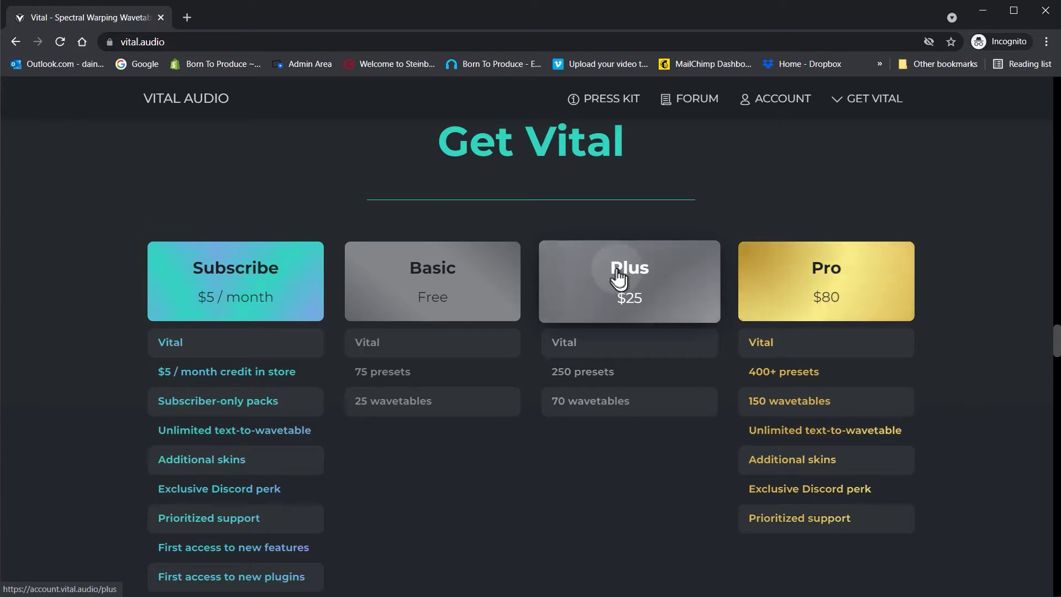
Choose the free Basic plan and fill in the saved account login
{"action": "left_click", "coordinate": [456, 284]}
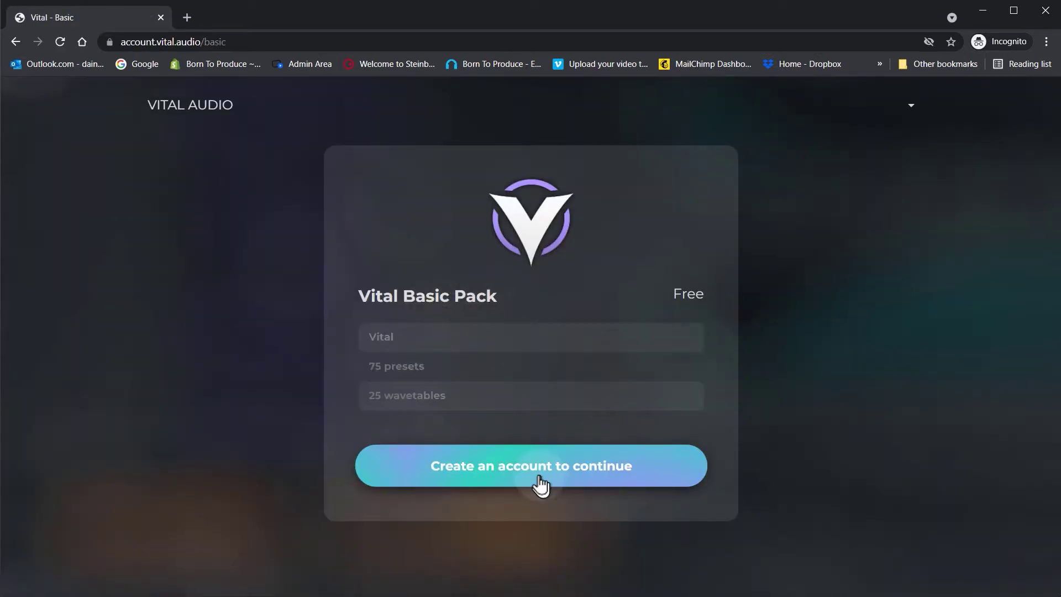
{"action": "left_click", "coordinate": [536, 476]}
{"action": "left_click", "coordinate": [467, 318]}
{"action": "left_click", "coordinate": [459, 404]}
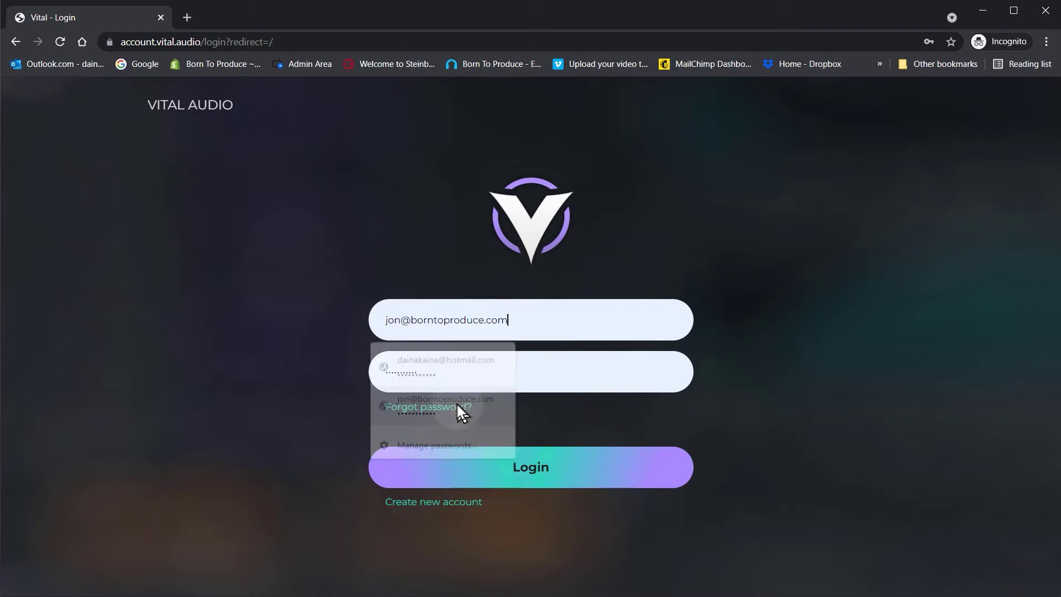
Sign in, then download and launch the Windows (exe) Vital installer
{"action": "left_click", "coordinate": [539, 470]}
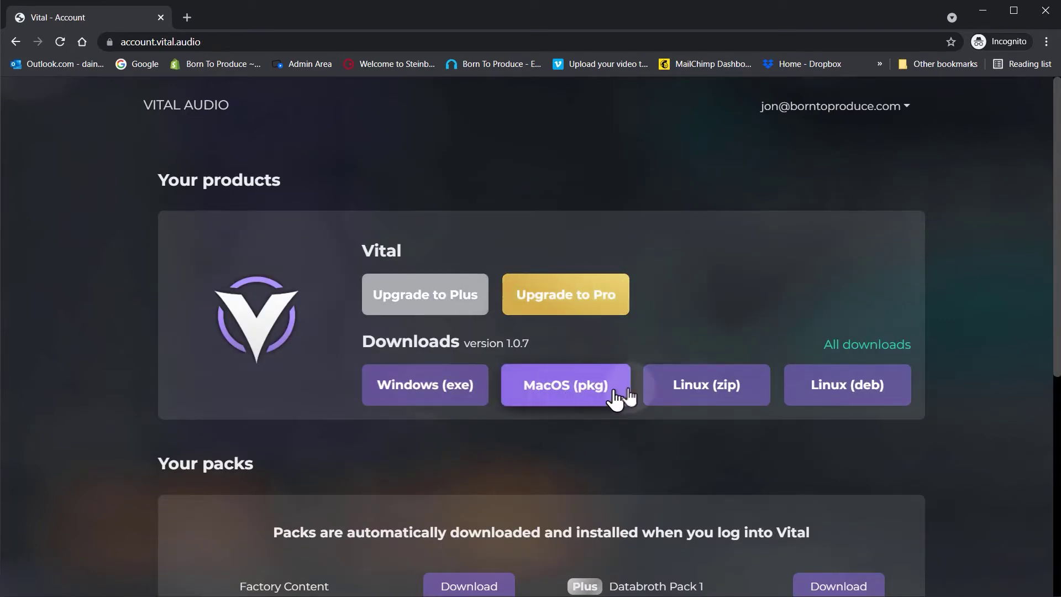
{"action": "left_click", "coordinate": [434, 387]}
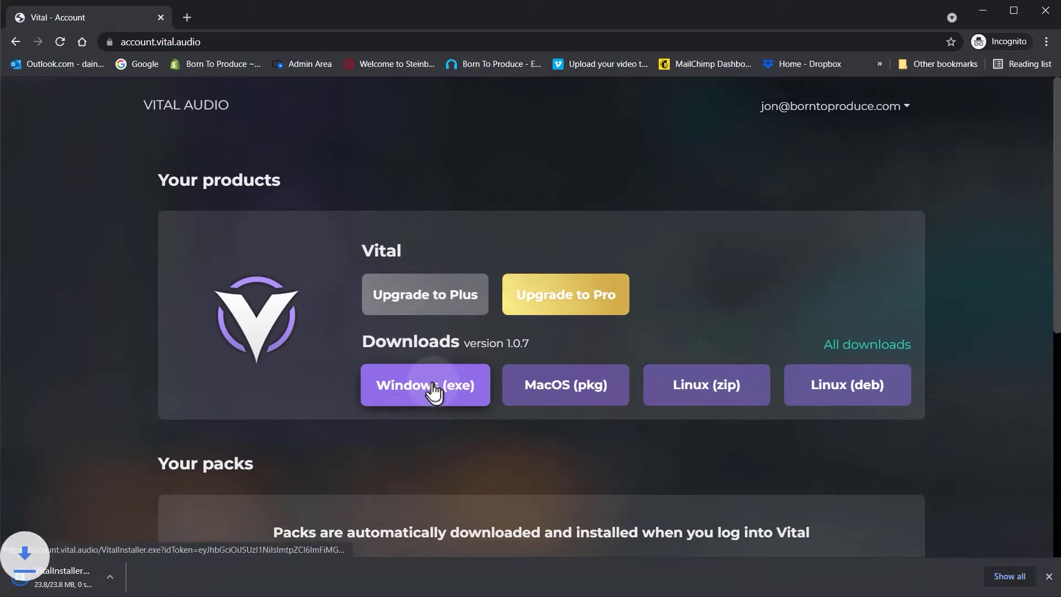
{"action": "left_click", "coordinate": [83, 578]}
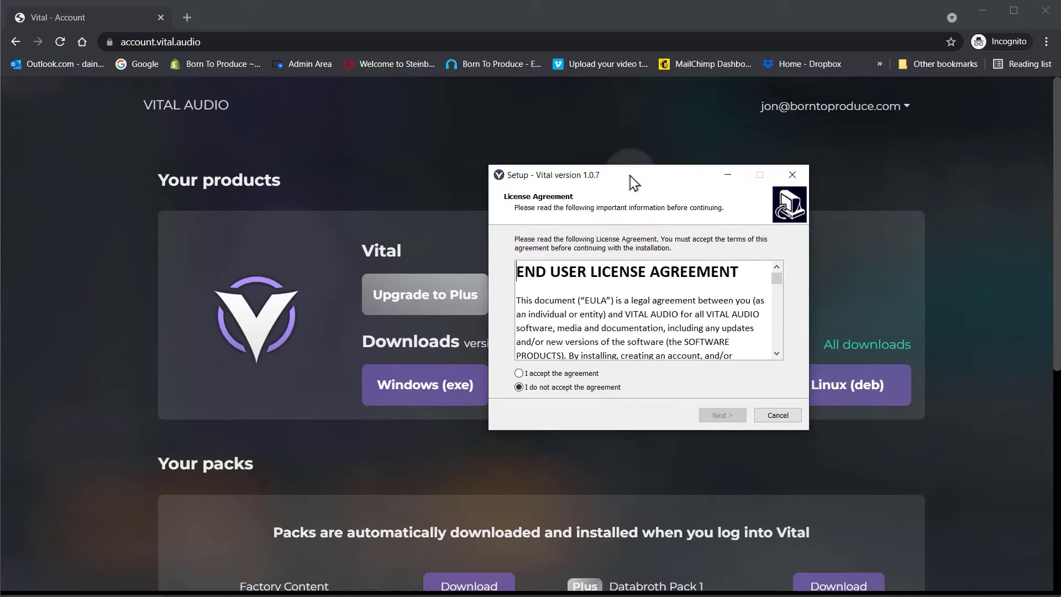
Accept the Vital licence and continue with the Standalone and VST3 components ticked
{"action": "left_click", "coordinate": [521, 372]}
{"action": "left_click", "coordinate": [723, 415]}
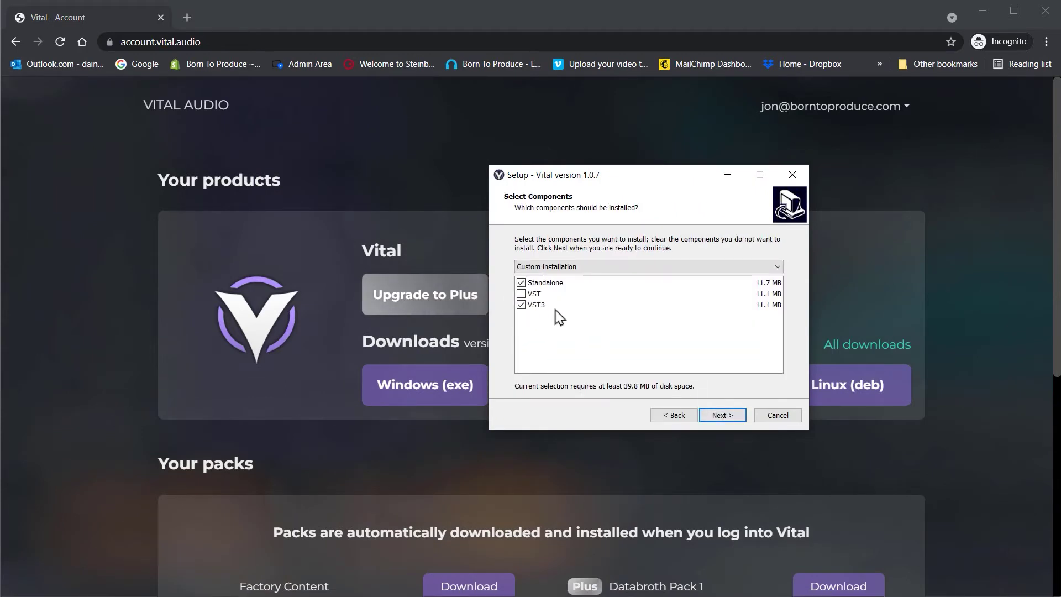
{"action": "left_click", "coordinate": [723, 416]}
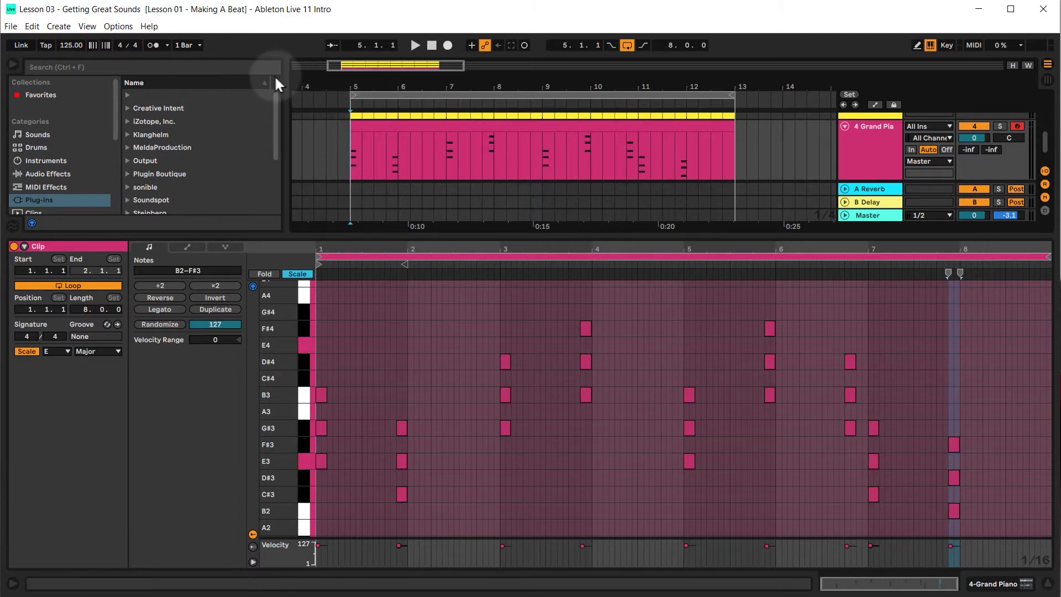
Rescan plug-ins under Options > Preferences > Plug-Ins, then close Preferences
{"action": "left_click", "coordinate": [118, 26]}
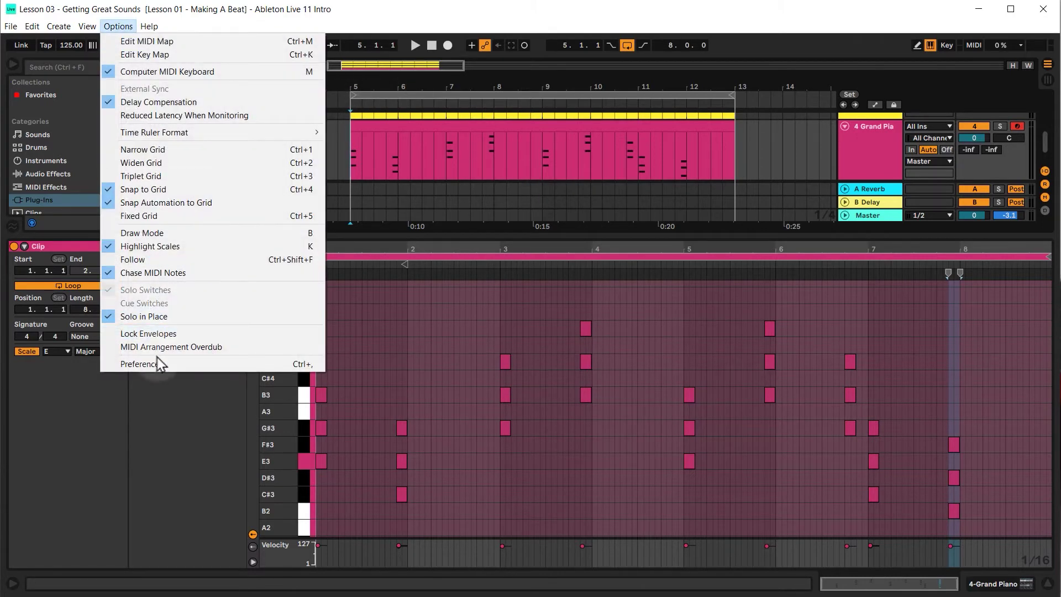
{"action": "left_click", "coordinate": [159, 362]}
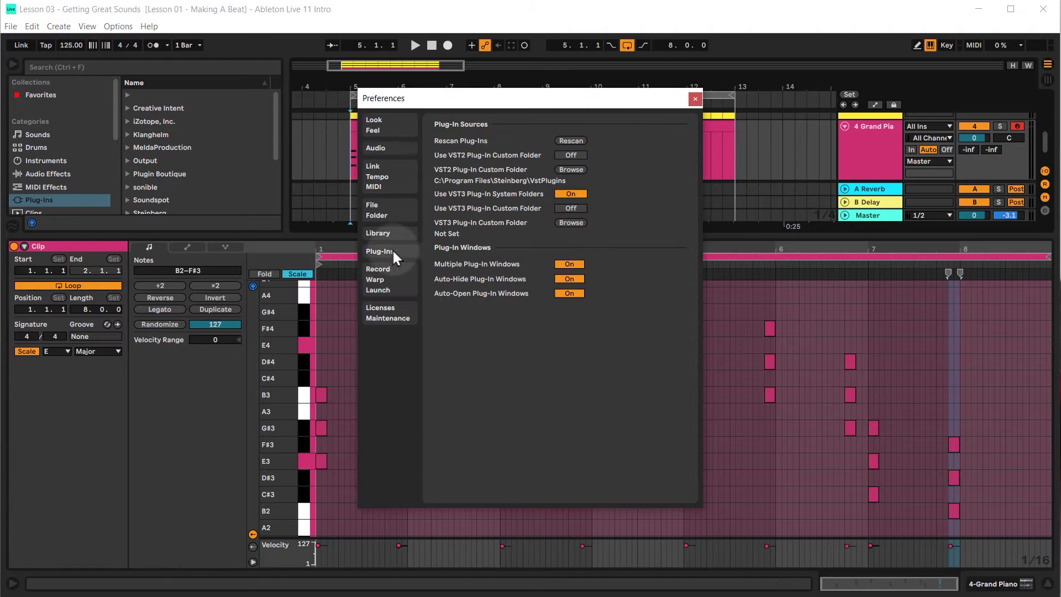
{"action": "left_click", "coordinate": [571, 142]}
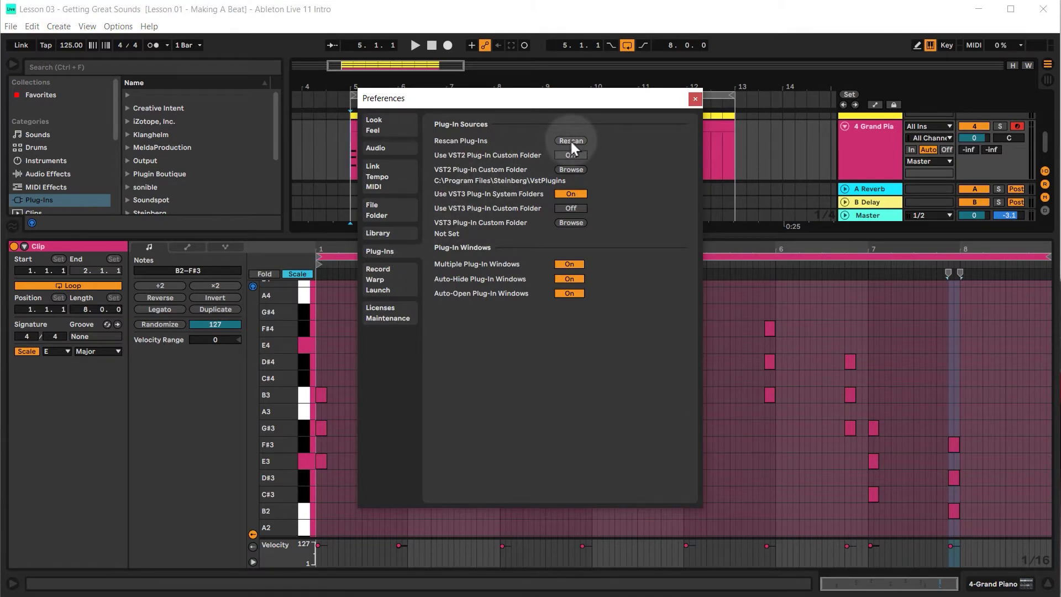
{"action": "left_click", "coordinate": [694, 99]}
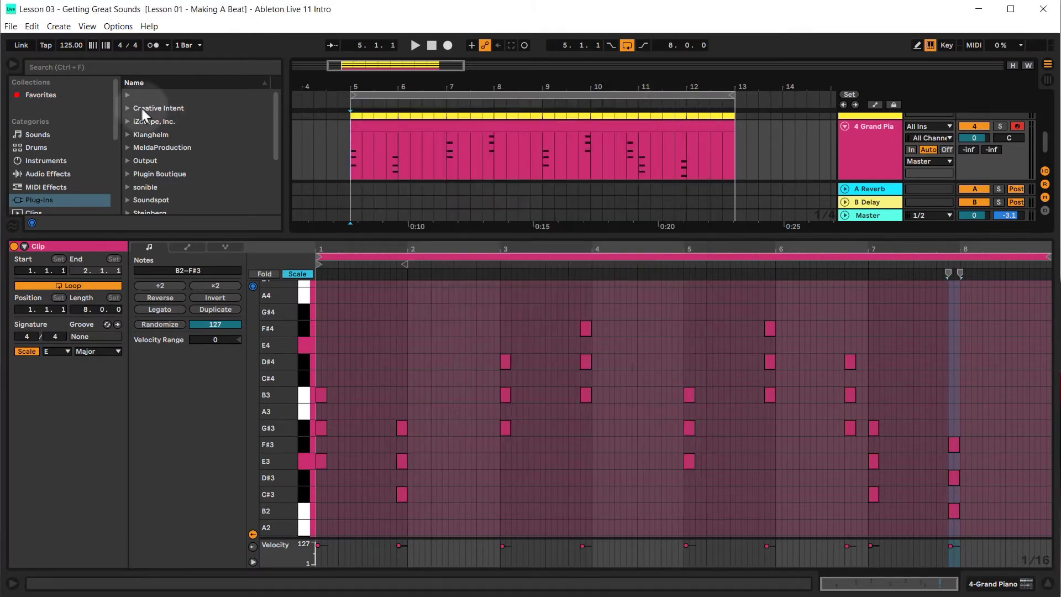
Show Plug-Ins in the enlarged browser and select Vital inside the Vital Audio folder
{"action": "left_click", "coordinate": [41, 199]}
{"action": "left_click_drag", "start_coordinate": [190, 233], "coordinate": [187, 327]}
{"action": "left_click", "coordinate": [126, 277]}
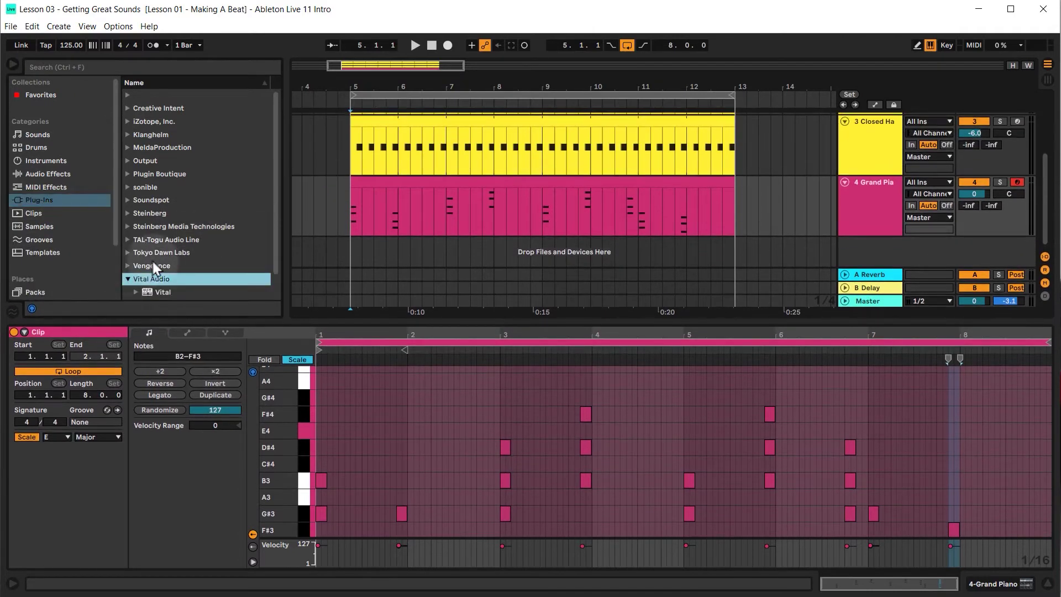
{"action": "left_click", "coordinate": [163, 293]}
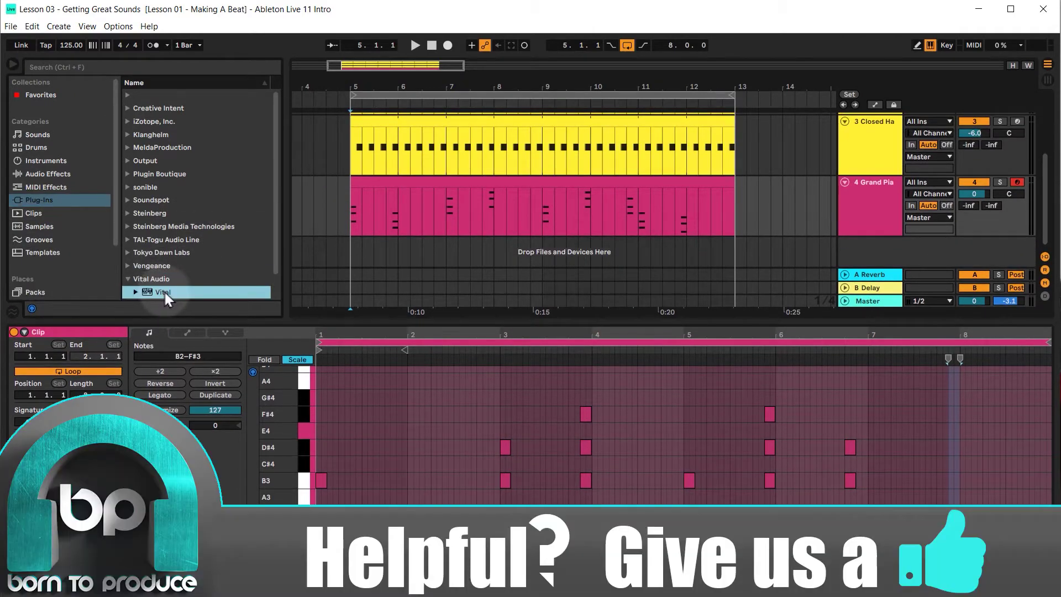
Load Vital onto the Grand Piano melody track and open its synth window
{"action": "left_click_drag", "start_coordinate": [166, 297], "coordinate": [864, 206]}
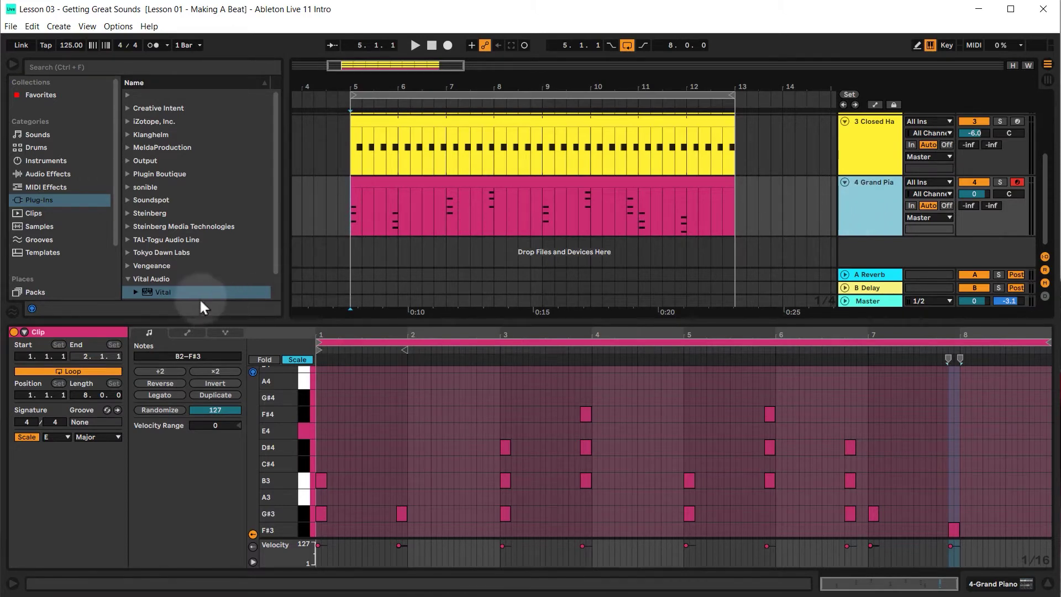
{"action": "double_click", "coordinate": [172, 290]}
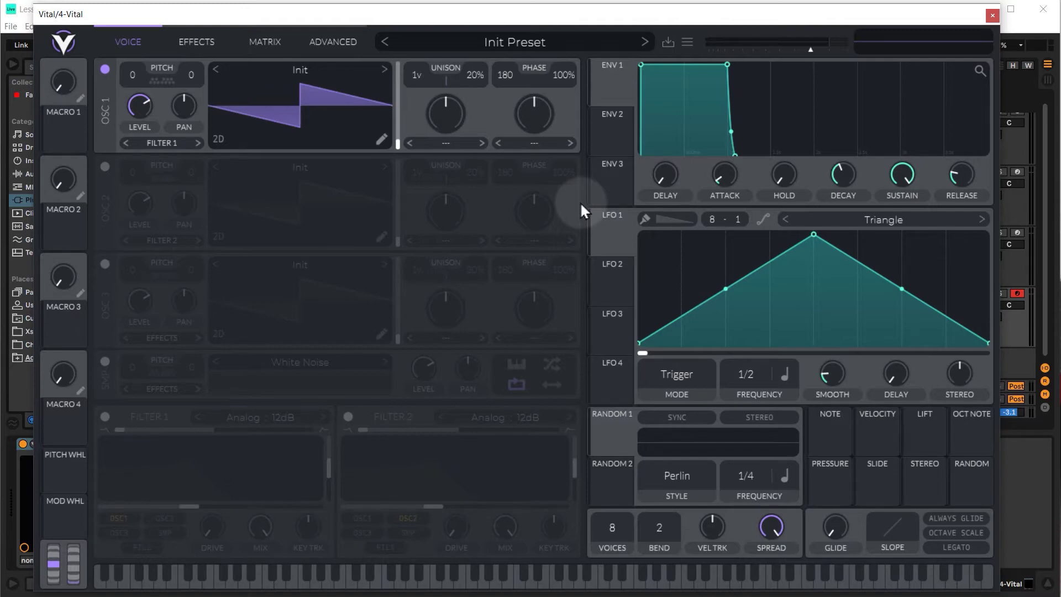
Close the Vital window, set track volume to -7.5 dB, audition the melody, and mark bar 5
{"action": "key", "text": "ctrl+alt+p"}
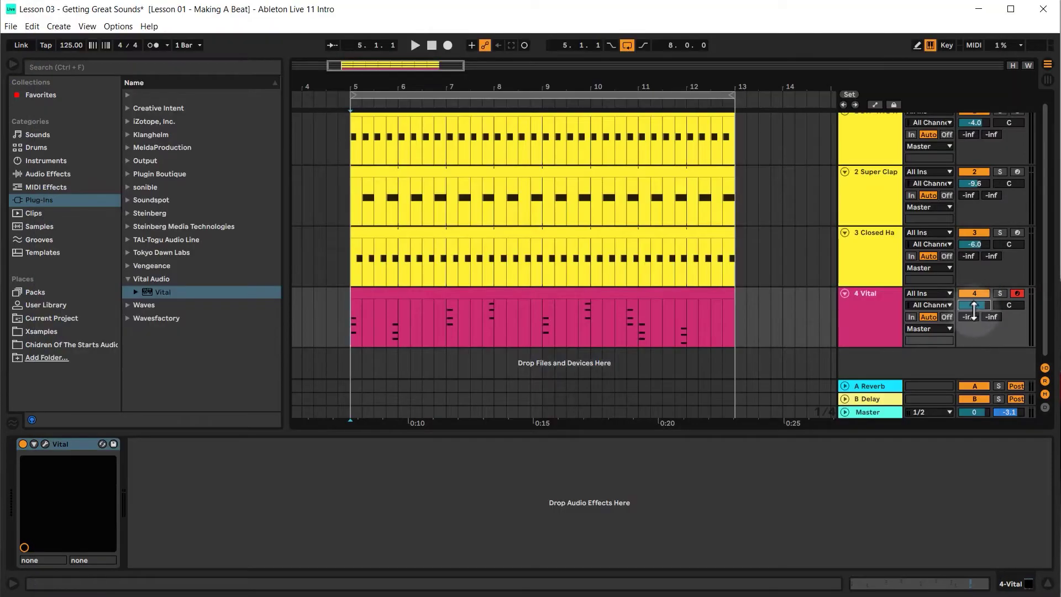
{"action": "left_click_drag", "start_coordinate": [975, 305], "coordinate": [974, 326]}
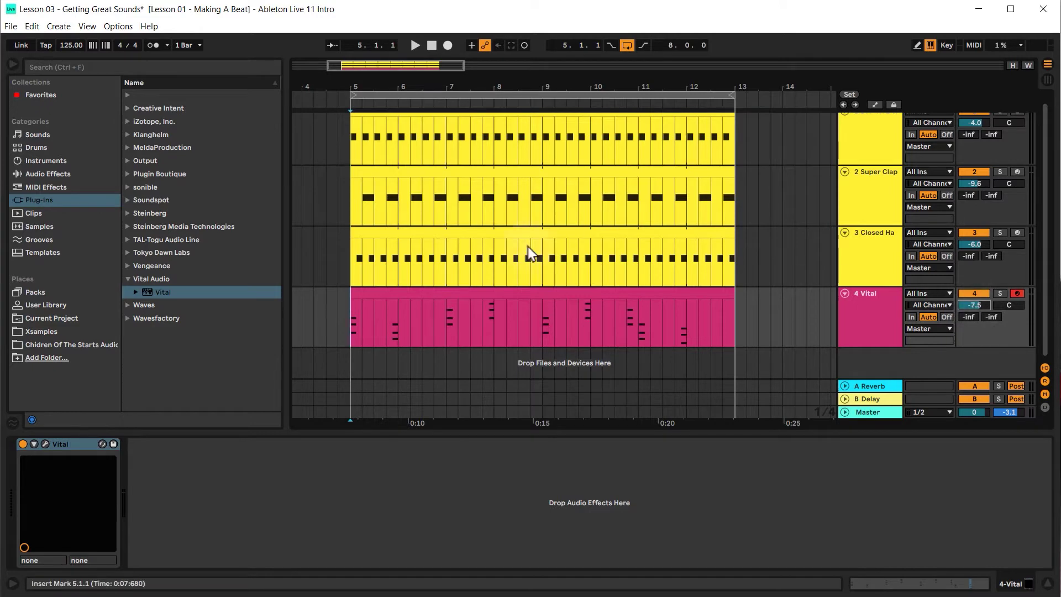
{"action": "key", "text": "space"}
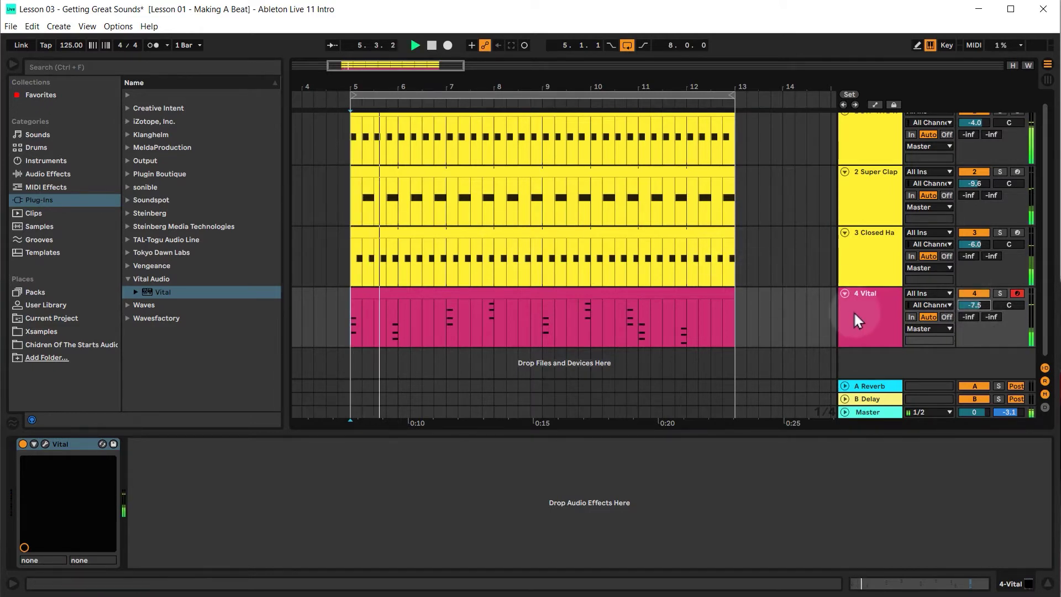
{"action": "key", "text": "space"}
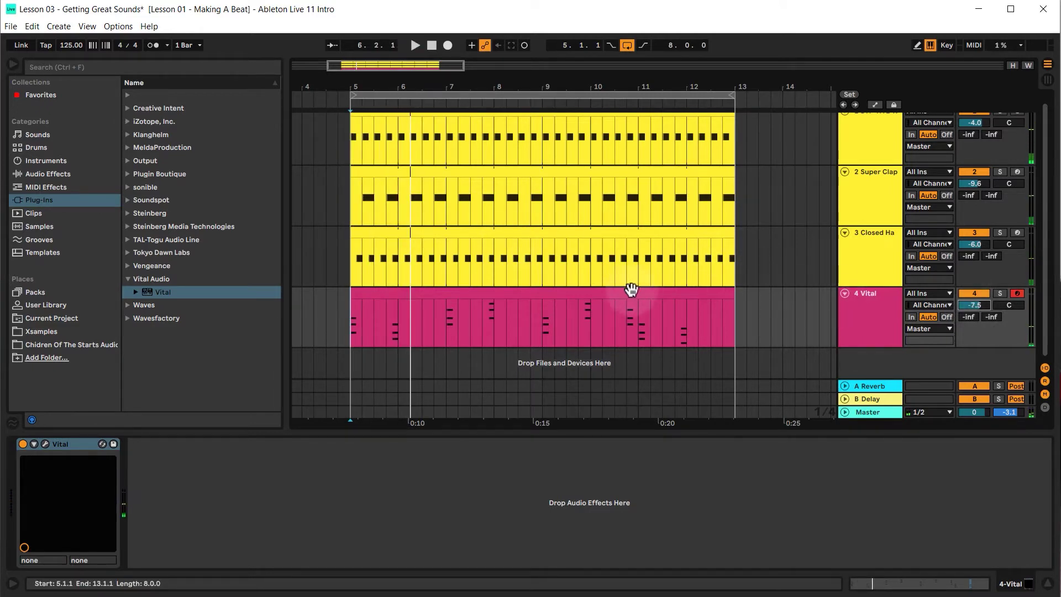
{"action": "left_click", "coordinate": [631, 290]}
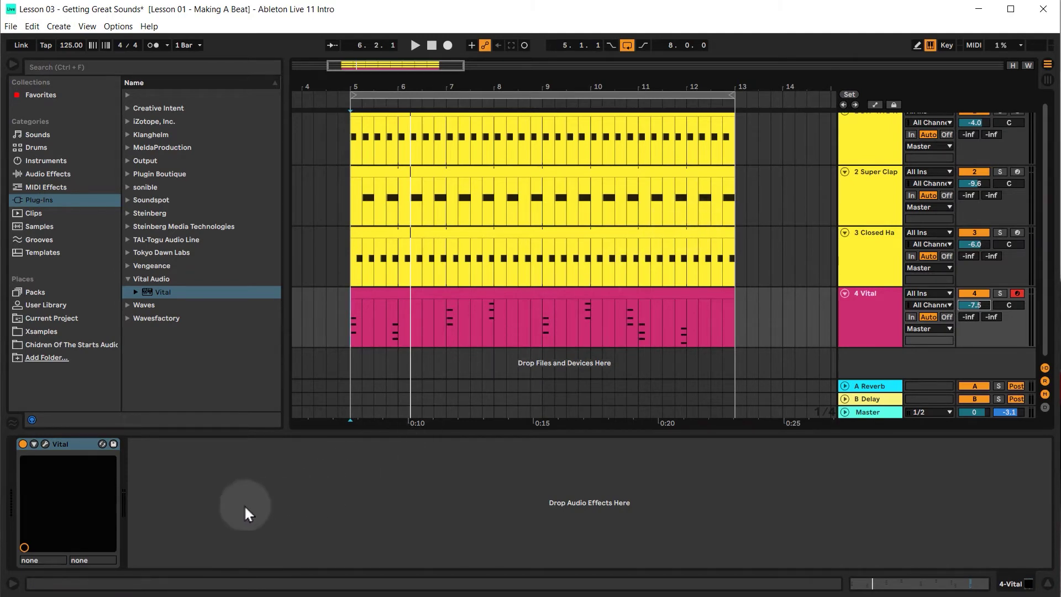
{"action": "left_click", "coordinate": [173, 478]}
{"action": "left_click", "coordinate": [69, 446]}
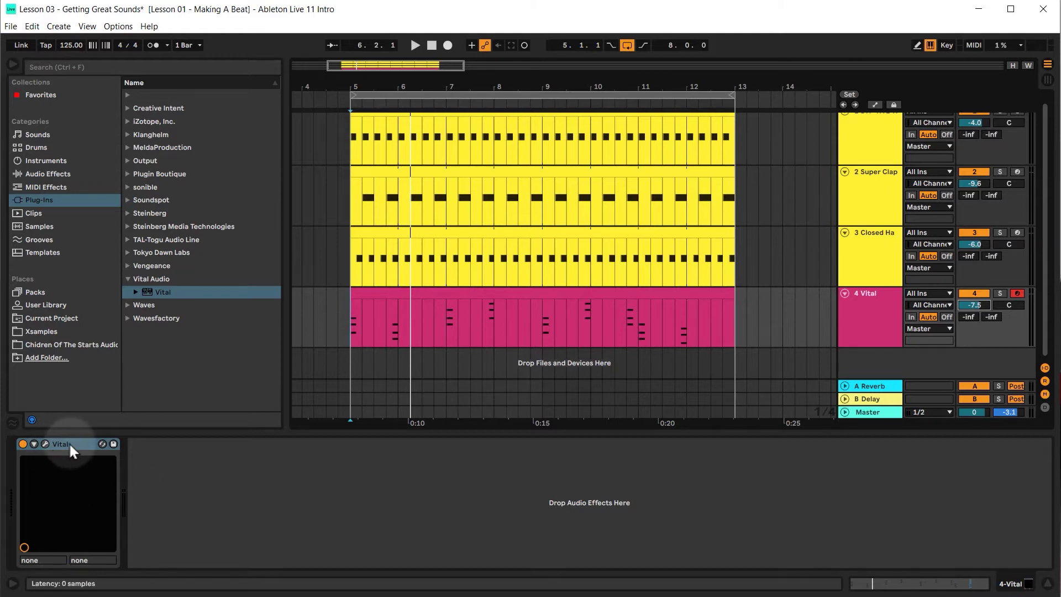
{"action": "left_click", "coordinate": [44, 444]}
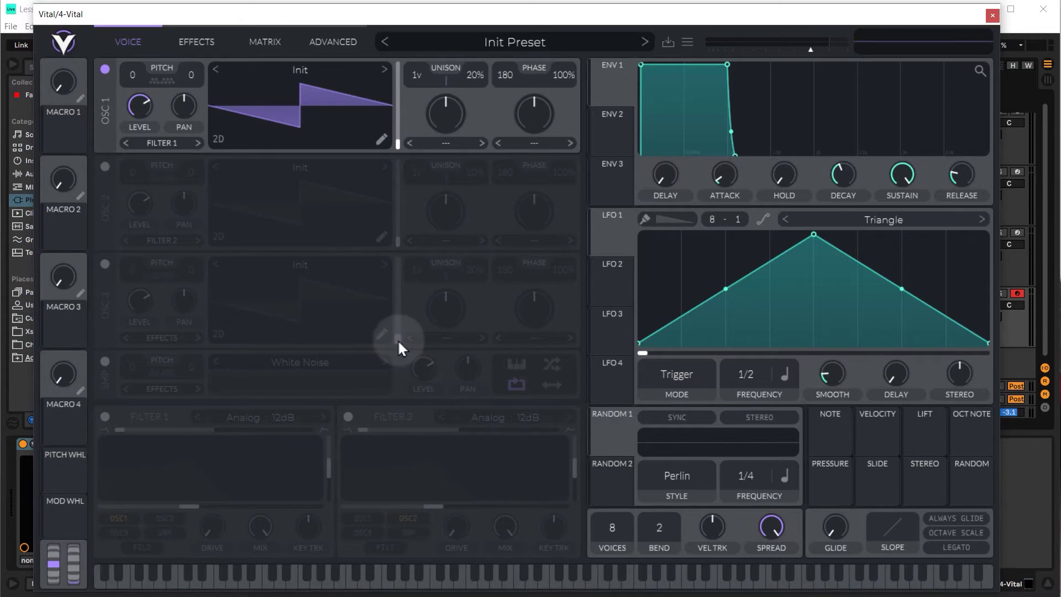
{"action": "left_click", "coordinate": [993, 15]}
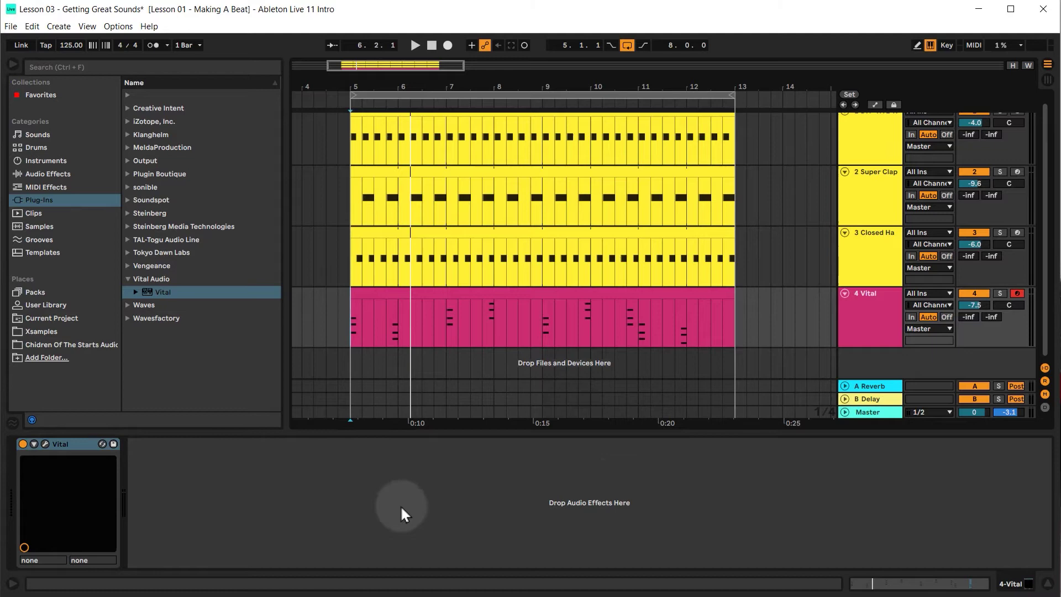
{"action": "double_click", "coordinate": [476, 292]}
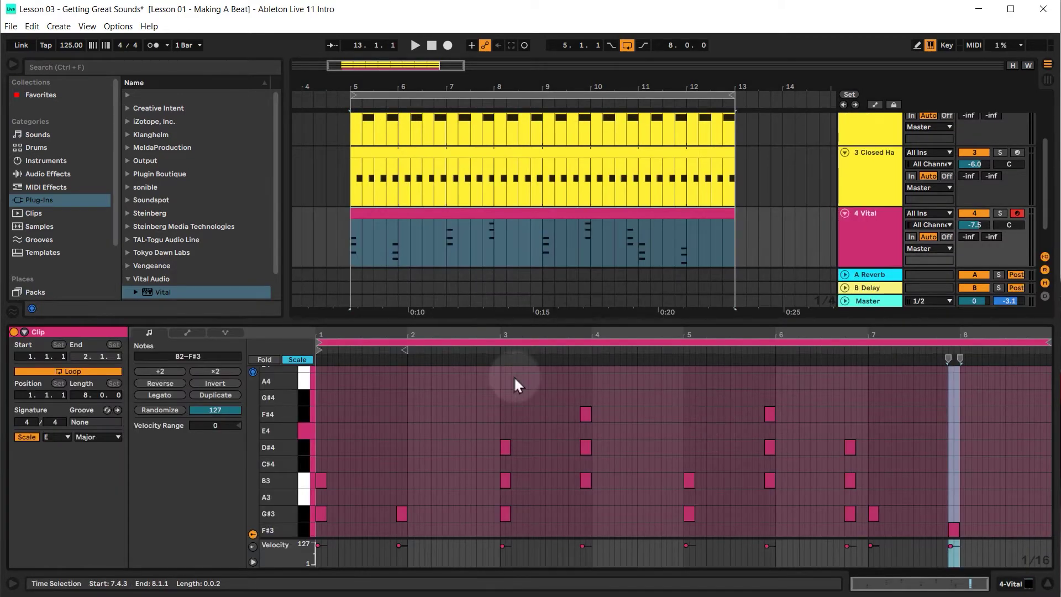
{"action": "left_click", "coordinate": [872, 227]}
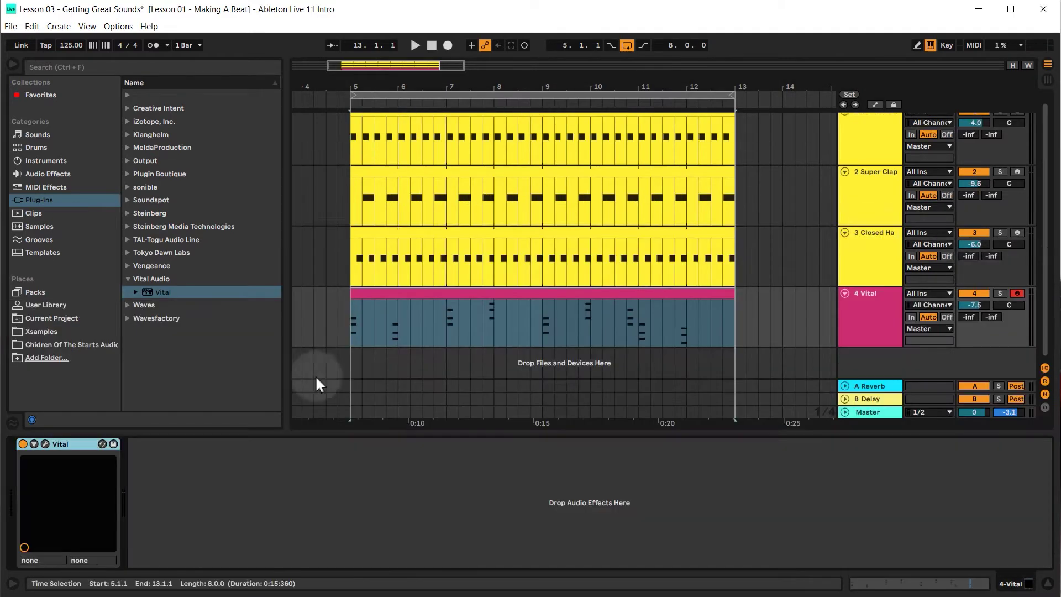
{"action": "left_click", "coordinate": [45, 443]}
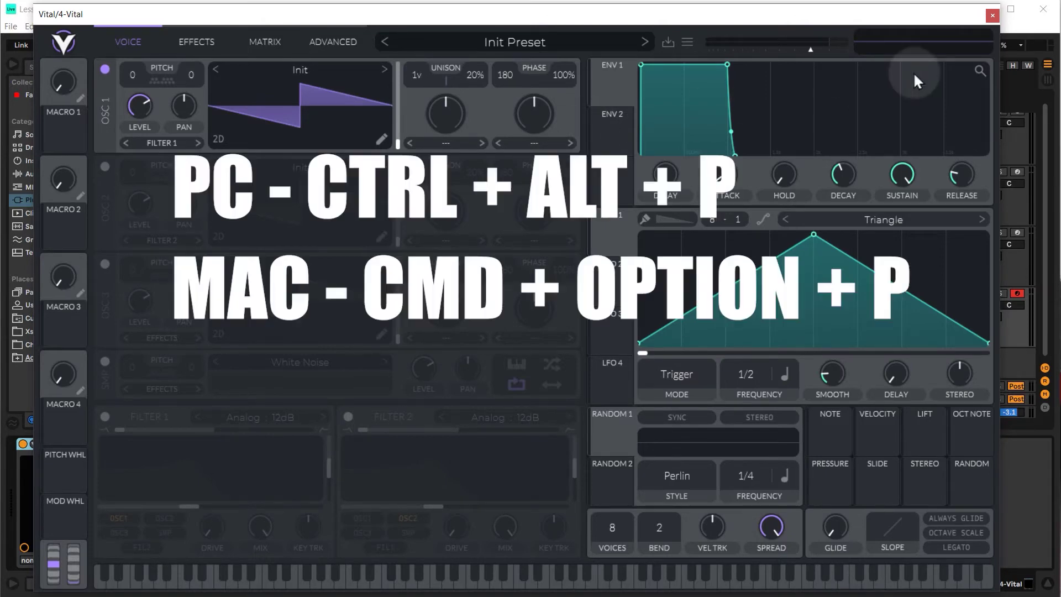
{"action": "key", "text": "ctrl+alt+p"}
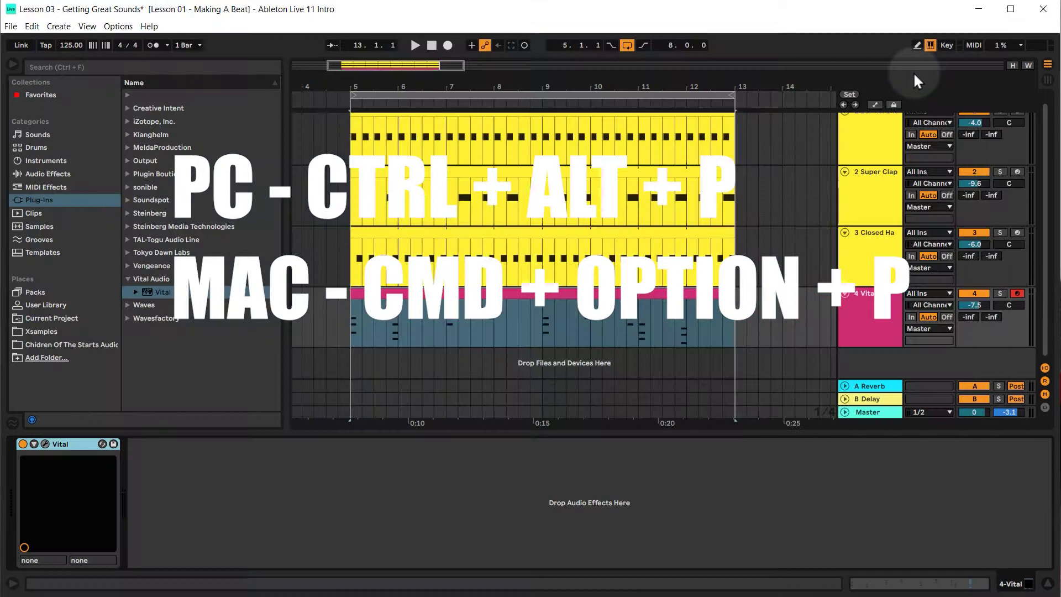
{"action": "key", "text": "ctrl+alt+p"}
{"action": "key", "text": "ctrl+alt+p"}
{"action": "key", "text": "ctrl+alt+p"}
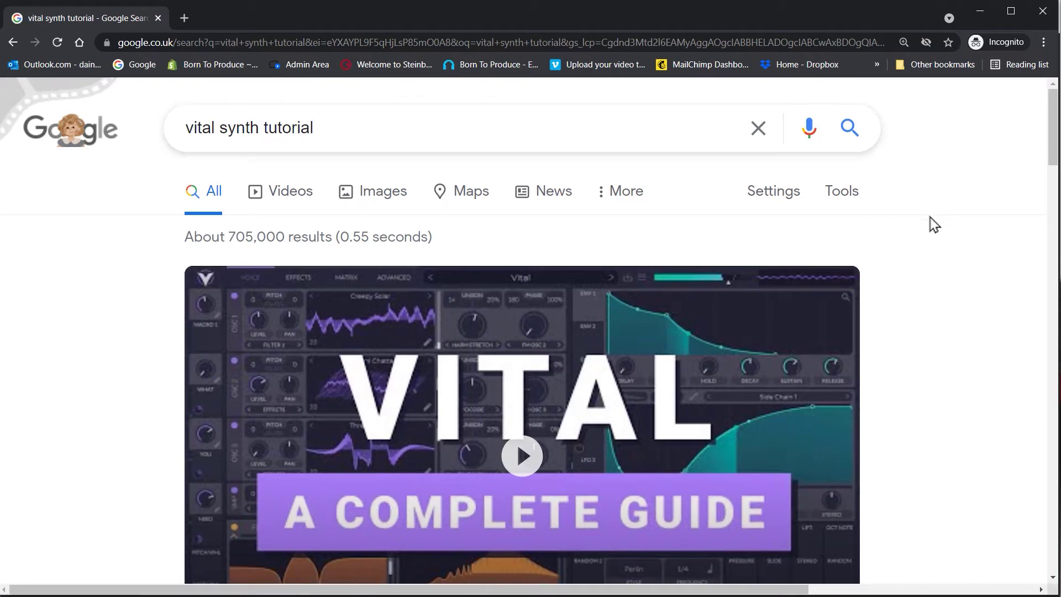
Open the borntoproduce.com free Vital tutorial page, browse it, then minimize Chrome
{"action": "left_click_drag", "start_coordinate": [1056, 136], "coordinate": [1056, 164]}
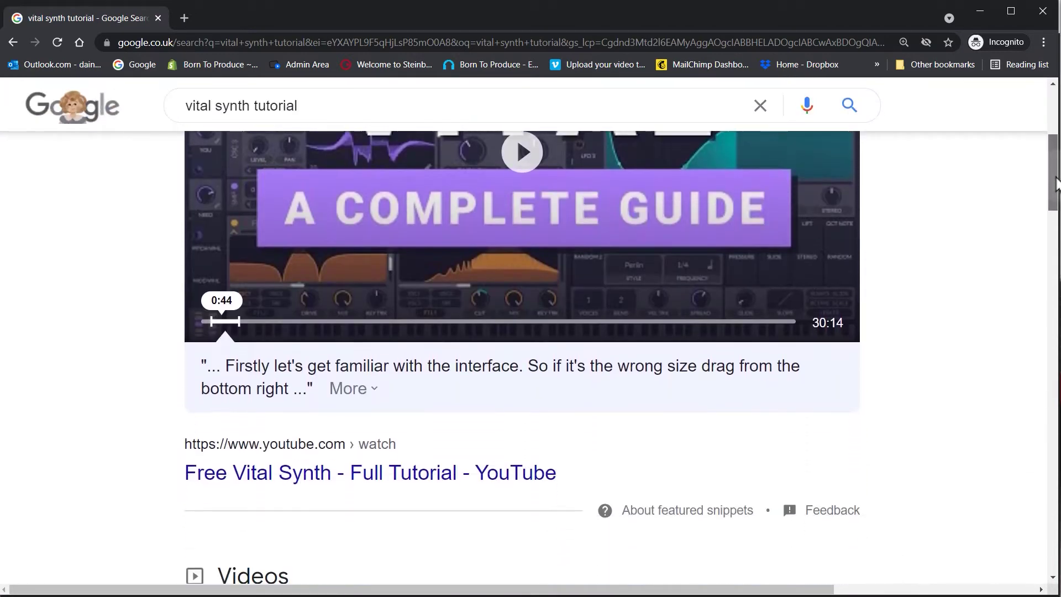
{"action": "left_click_drag", "start_coordinate": [1056, 183], "coordinate": [1047, 236]}
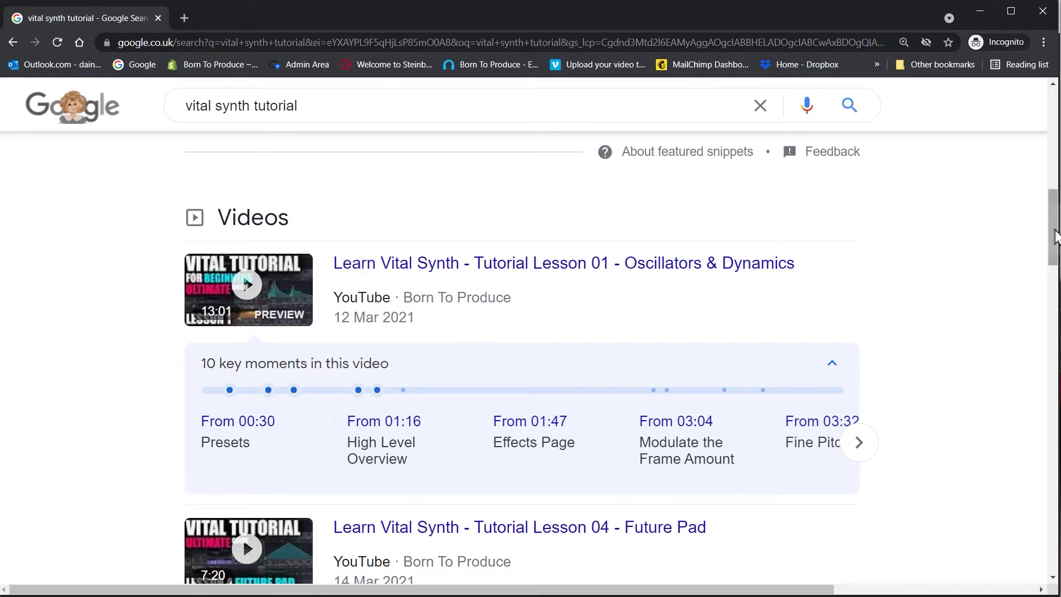
{"action": "left_click_drag", "start_coordinate": [1055, 238], "coordinate": [1053, 371]}
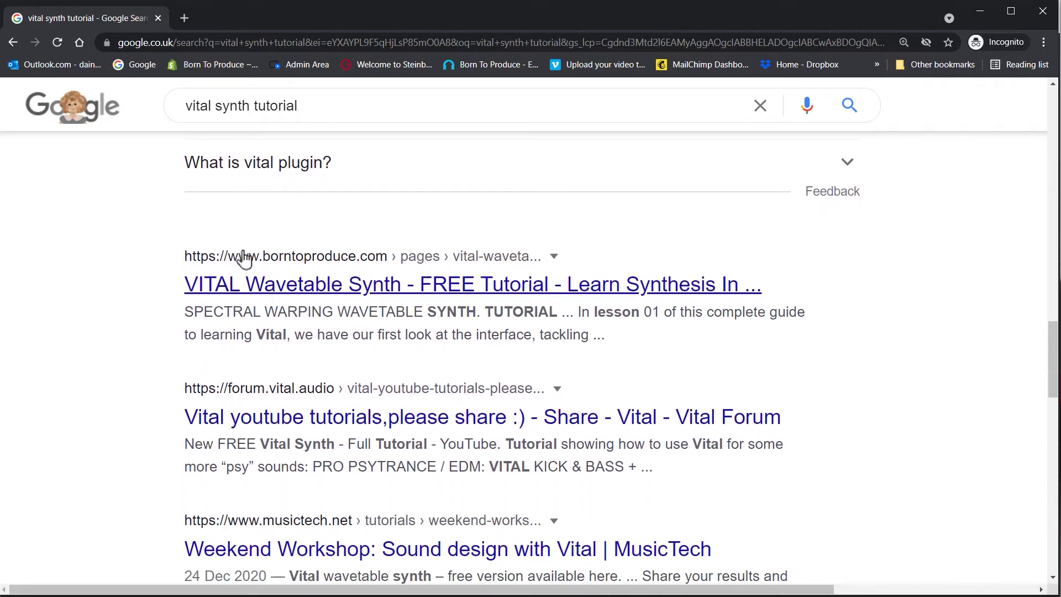
{"action": "left_click", "coordinate": [446, 286]}
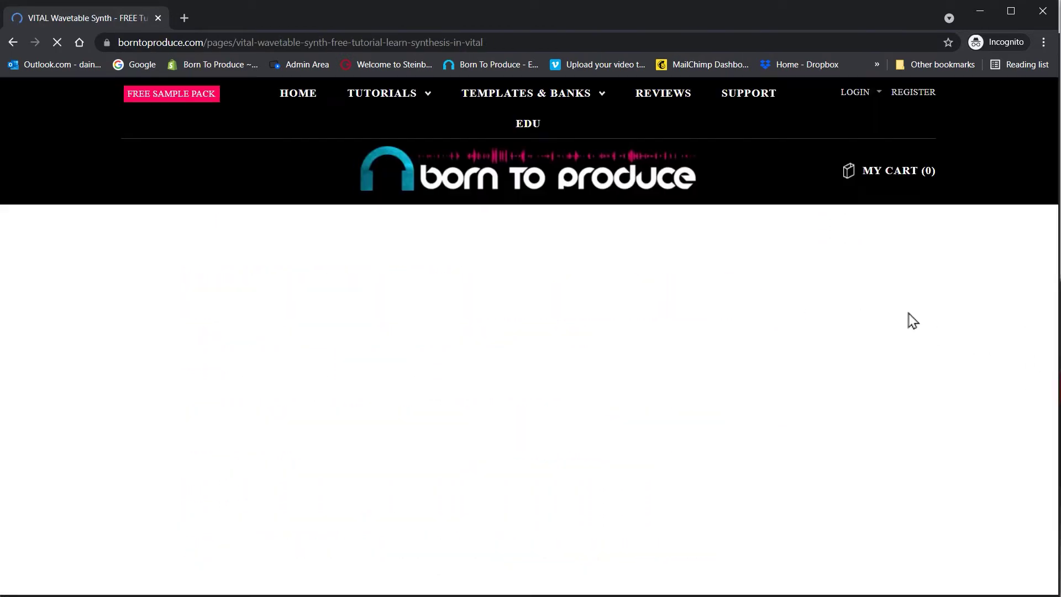
{"action": "scroll", "coordinate": [1058, 302], "scroll_direction": "down", "scroll_amount": 8}
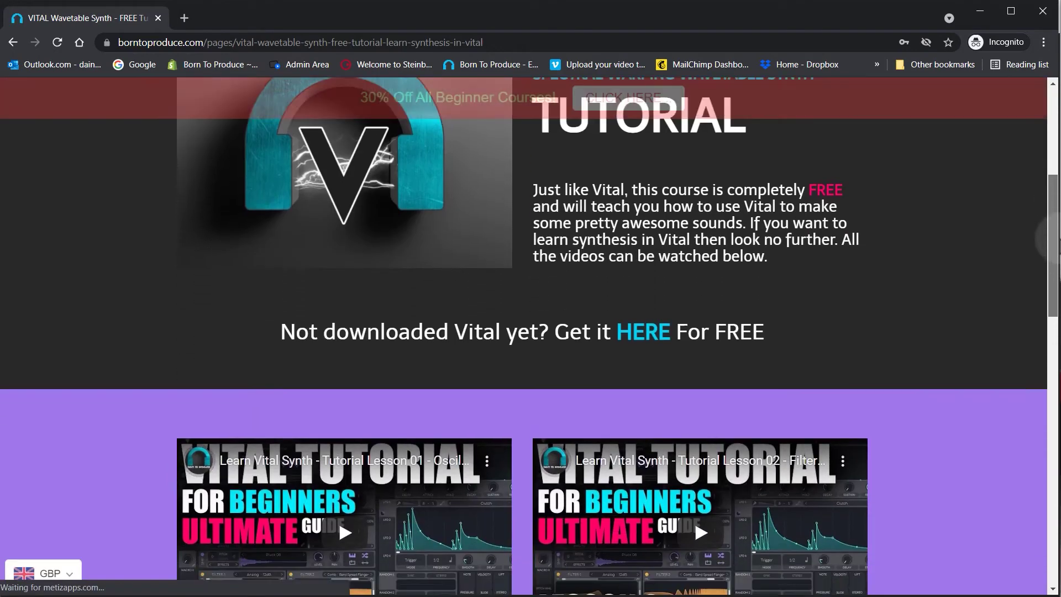
{"action": "scroll", "coordinate": [1058, 302], "scroll_direction": "down", "scroll_amount": 1}
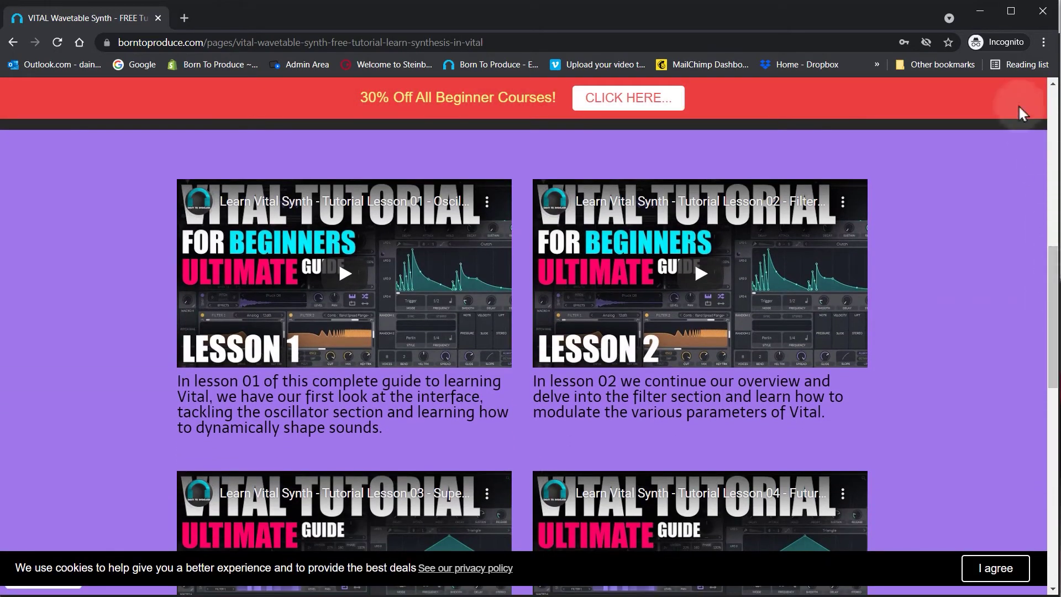
{"action": "left_click", "coordinate": [981, 11]}
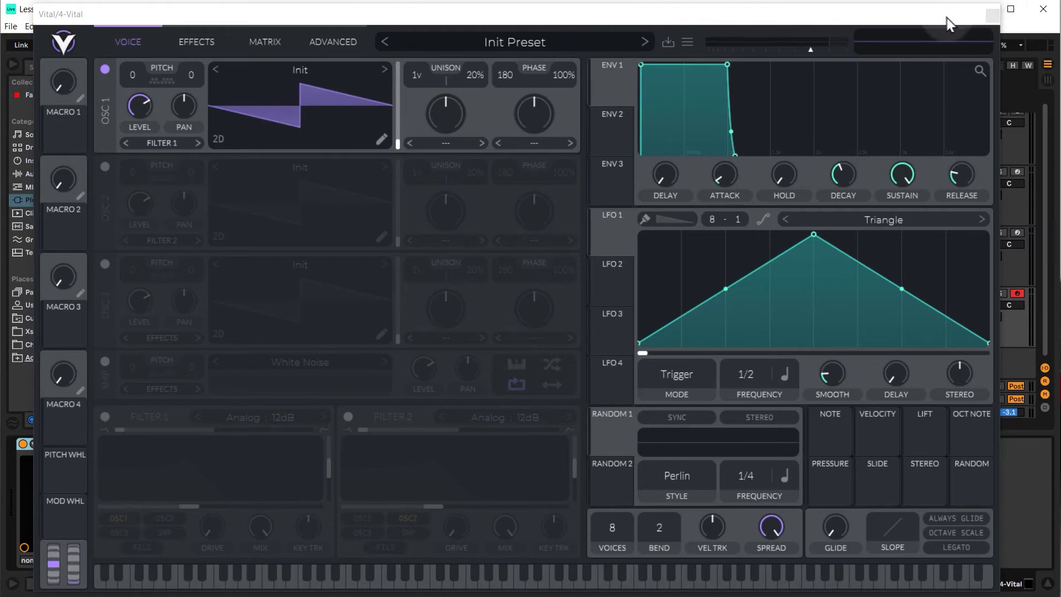
Open Vital's Preset Browser from the Init Preset name and show its file options menu
{"action": "left_click", "coordinate": [525, 45]}
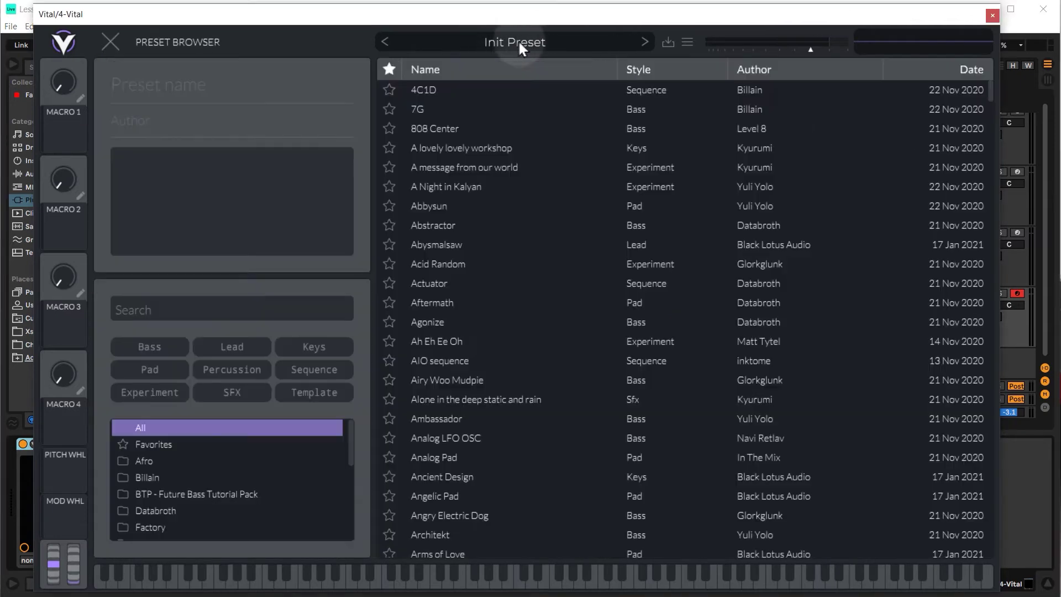
{"action": "left_click", "coordinate": [687, 42]}
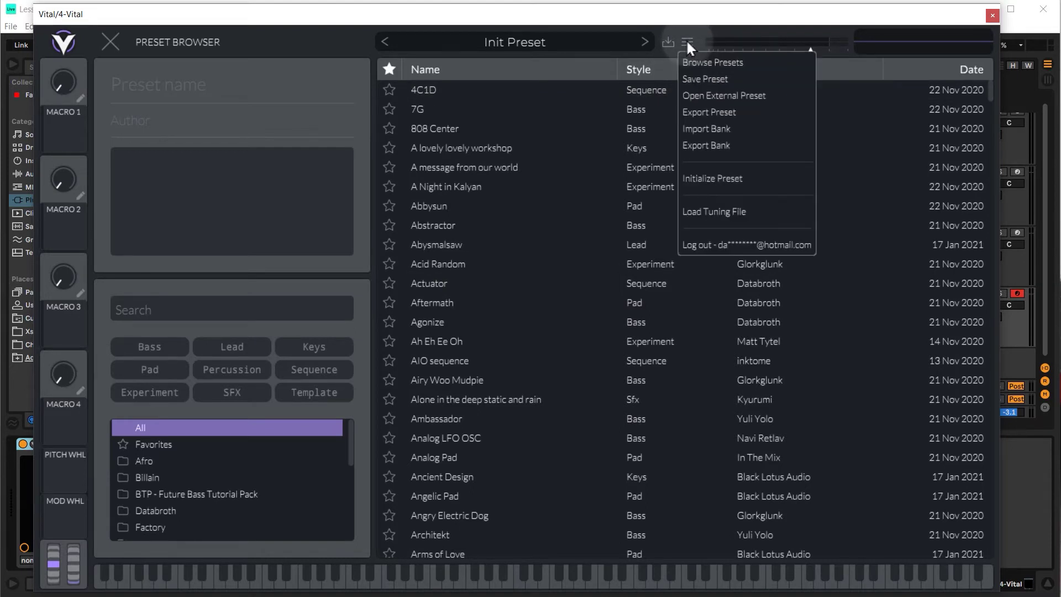
Load BTP - Pluck - Children Of The Stars from Workfiles > Vital Patches, then close Vital
{"action": "left_click", "coordinate": [692, 95]}
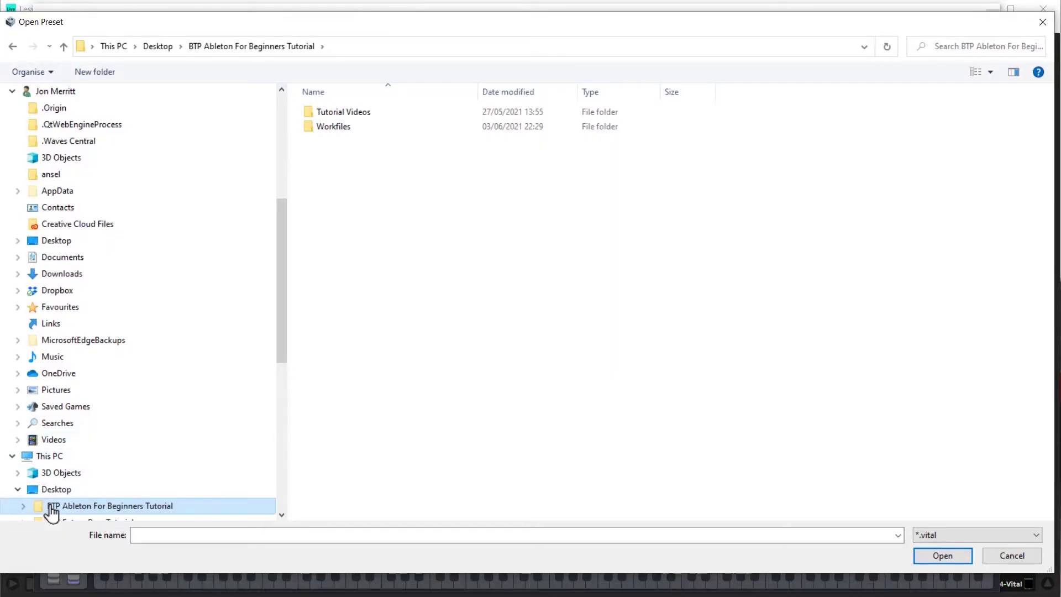
{"action": "double_click", "coordinate": [343, 127]}
{"action": "double_click", "coordinate": [342, 156]}
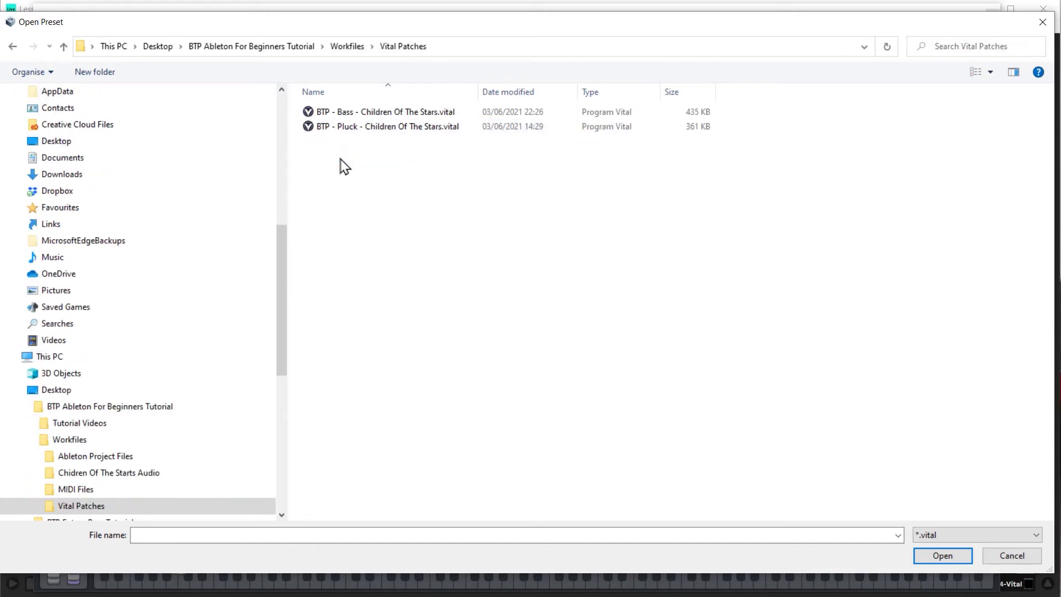
{"action": "double_click", "coordinate": [399, 127]}
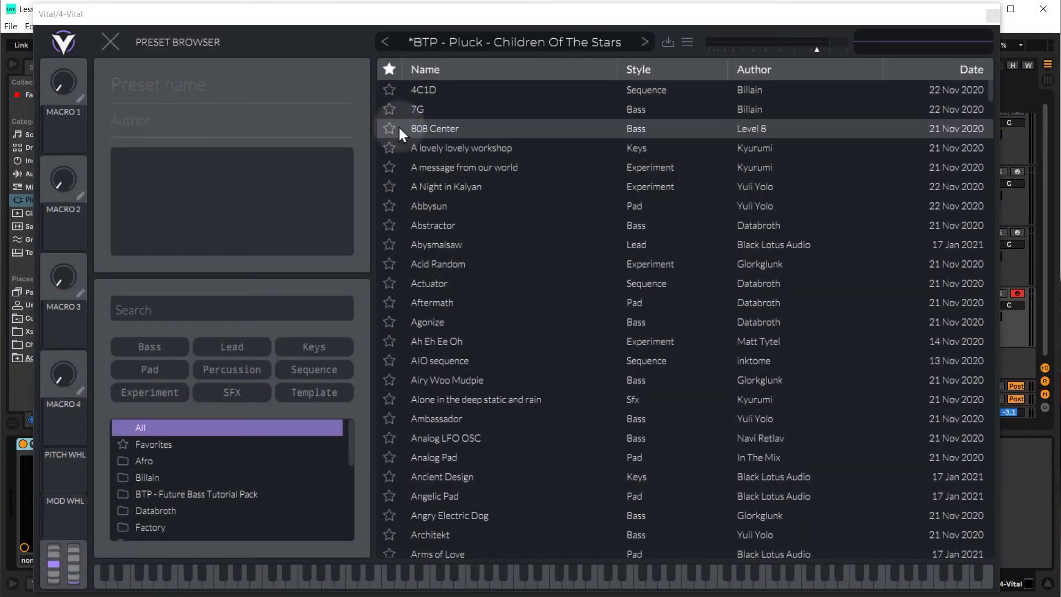
{"action": "left_click", "coordinate": [993, 16]}
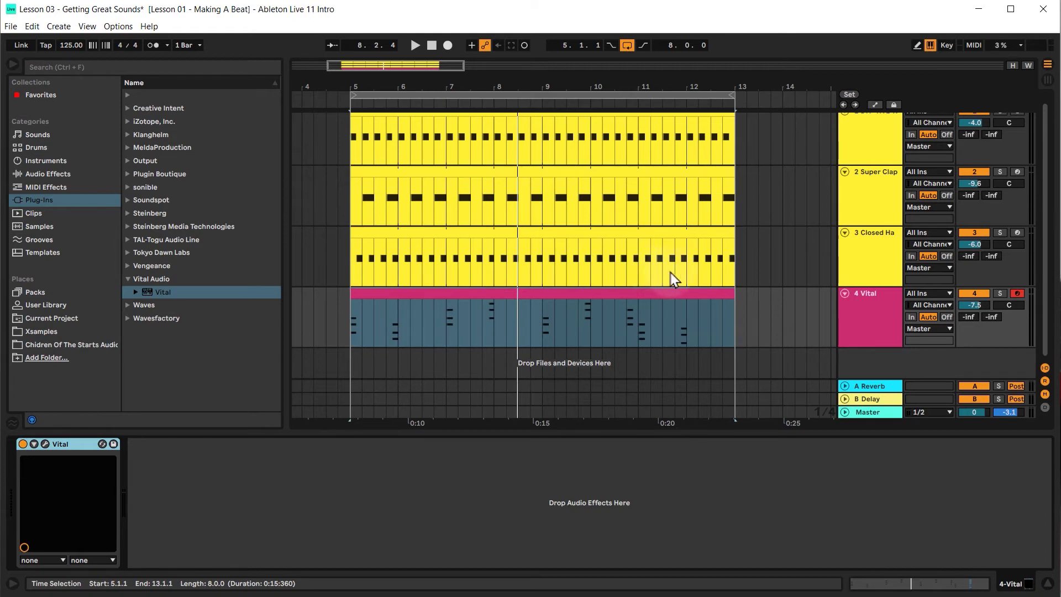
Insert a 5 MIDI track below 4 Vital and colour it magenta
{"action": "right_click", "coordinate": [853, 357]}
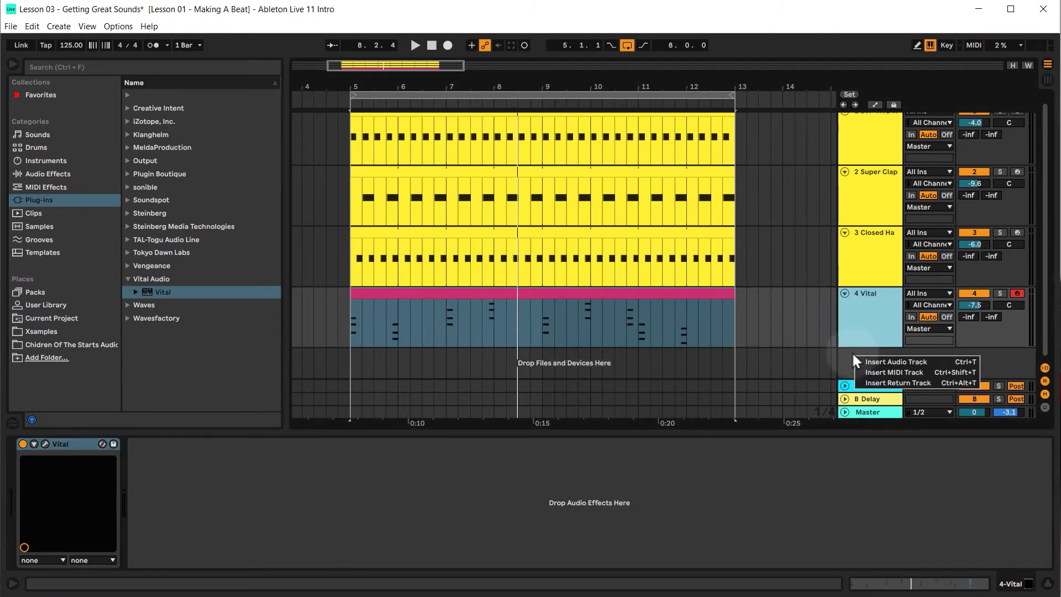
{"action": "left_click", "coordinate": [884, 372]}
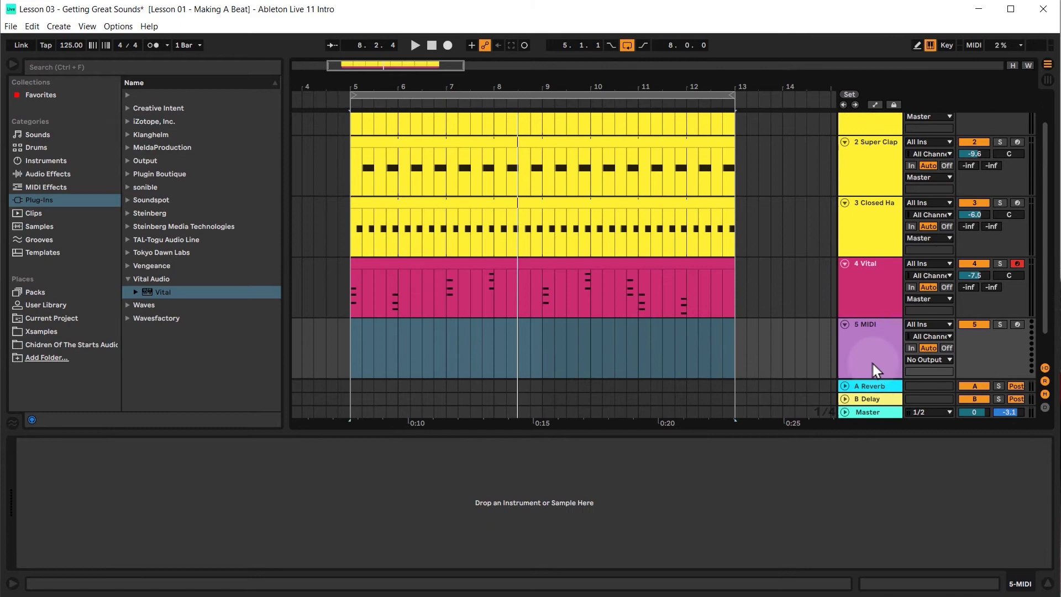
{"action": "right_click", "coordinate": [870, 341]}
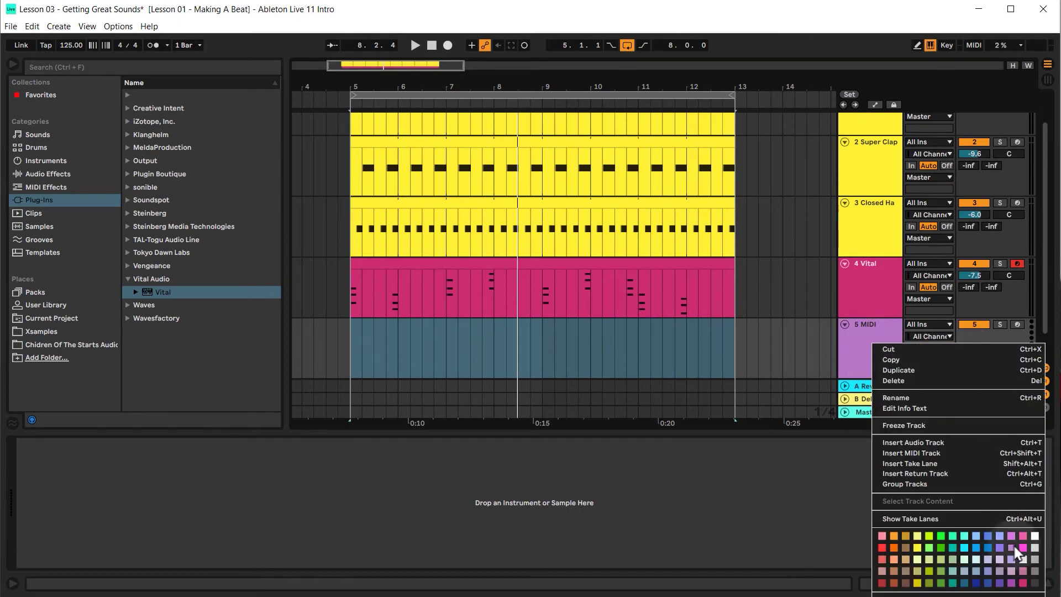
{"action": "left_click", "coordinate": [1024, 583]}
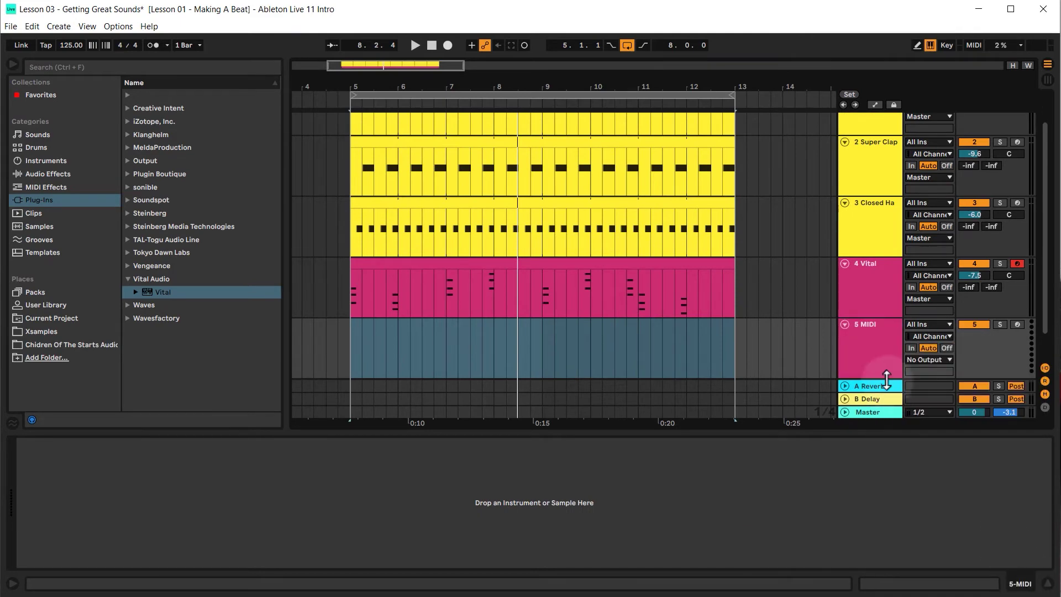
{"action": "left_click", "coordinate": [868, 348]}
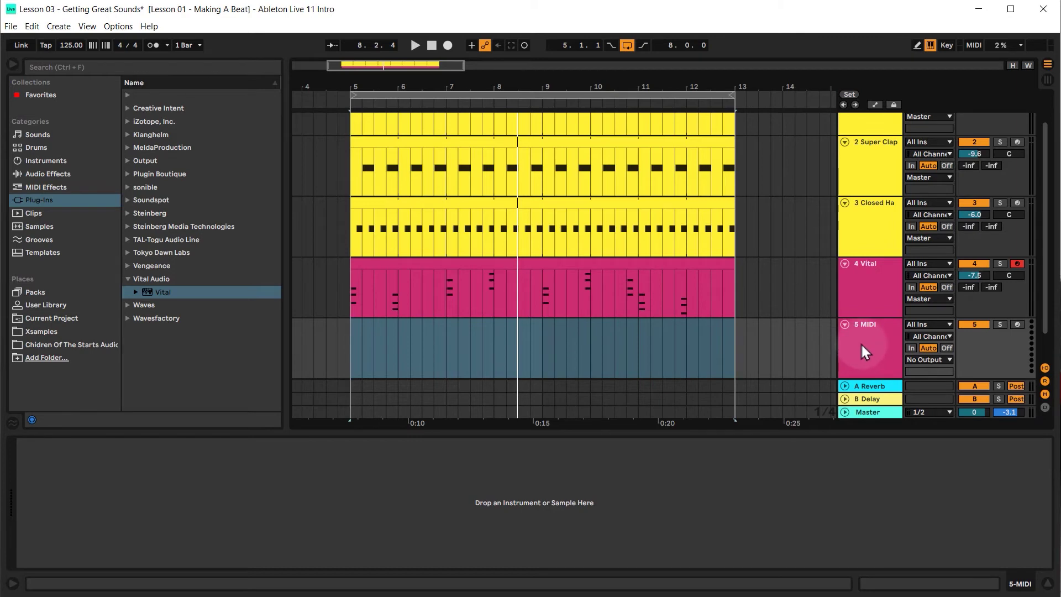
Add Vital to track 5 and load the BTP - Bass - Children Of The Stars preset from Workfiles > Vital Patches
{"action": "double_click", "coordinate": [163, 292]}
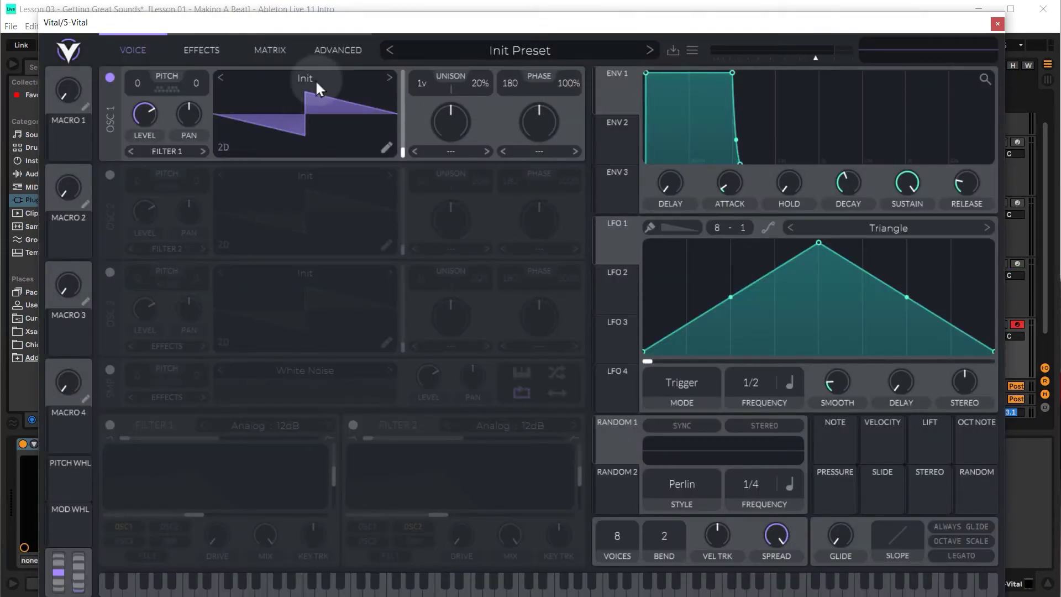
{"action": "left_click_drag", "start_coordinate": [318, 23], "coordinate": [310, 17]}
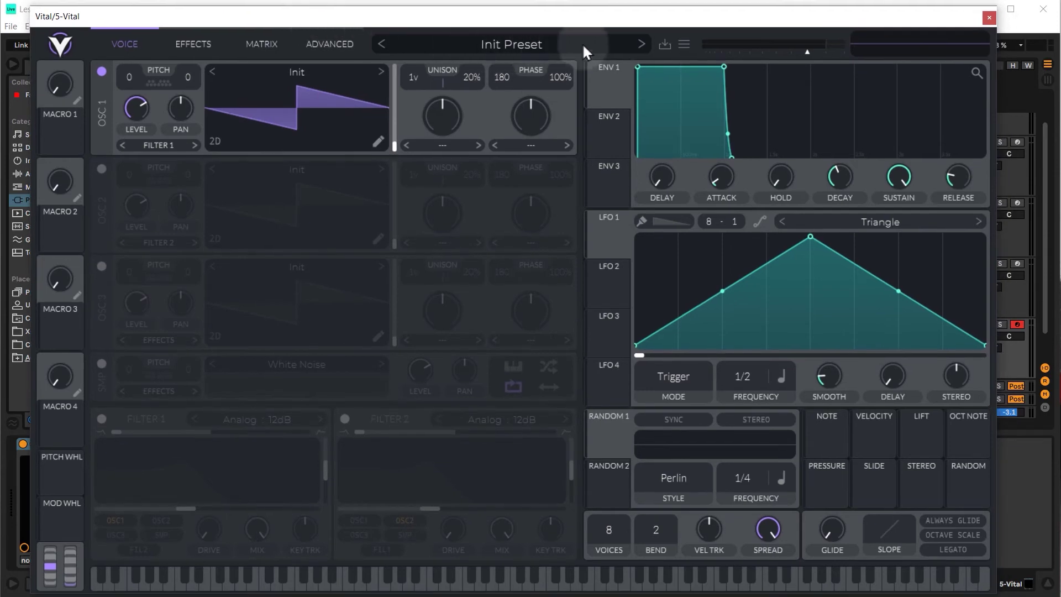
{"action": "left_click", "coordinate": [684, 44]}
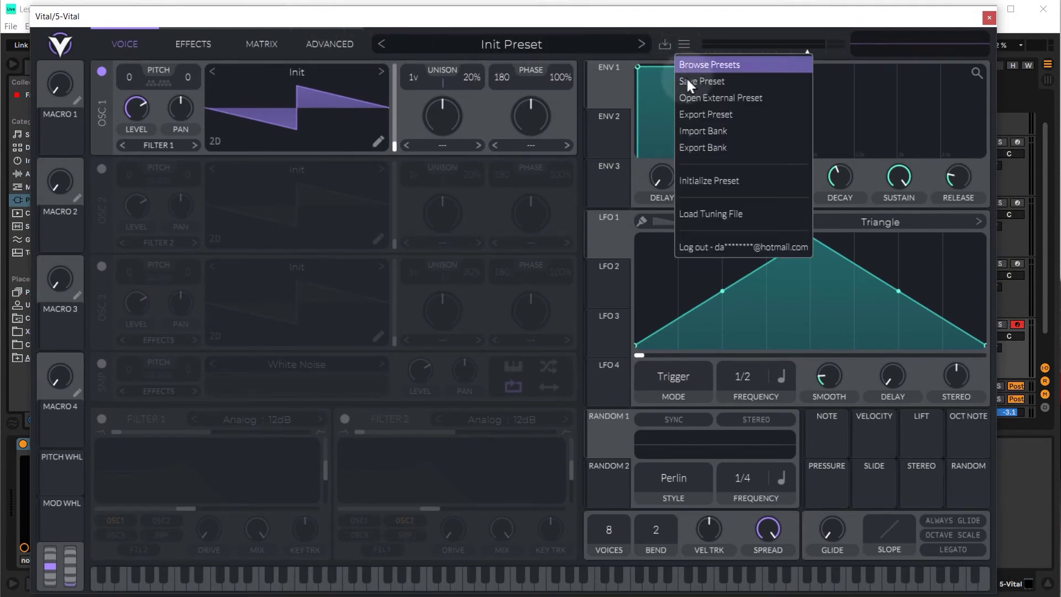
{"action": "left_click", "coordinate": [694, 99]}
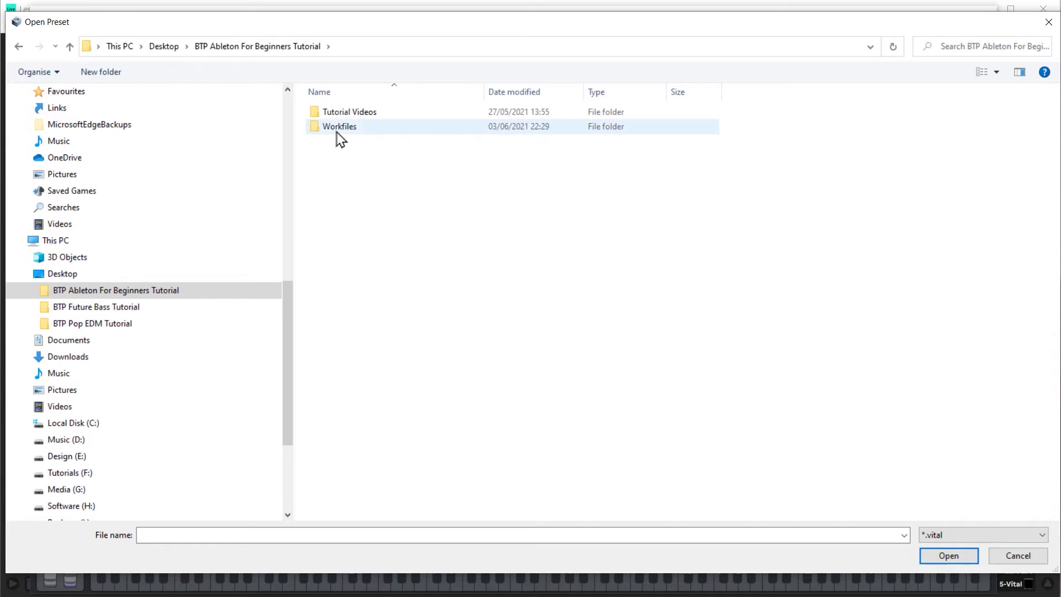
{"action": "double_click", "coordinate": [339, 136]}
{"action": "double_click", "coordinate": [340, 156]}
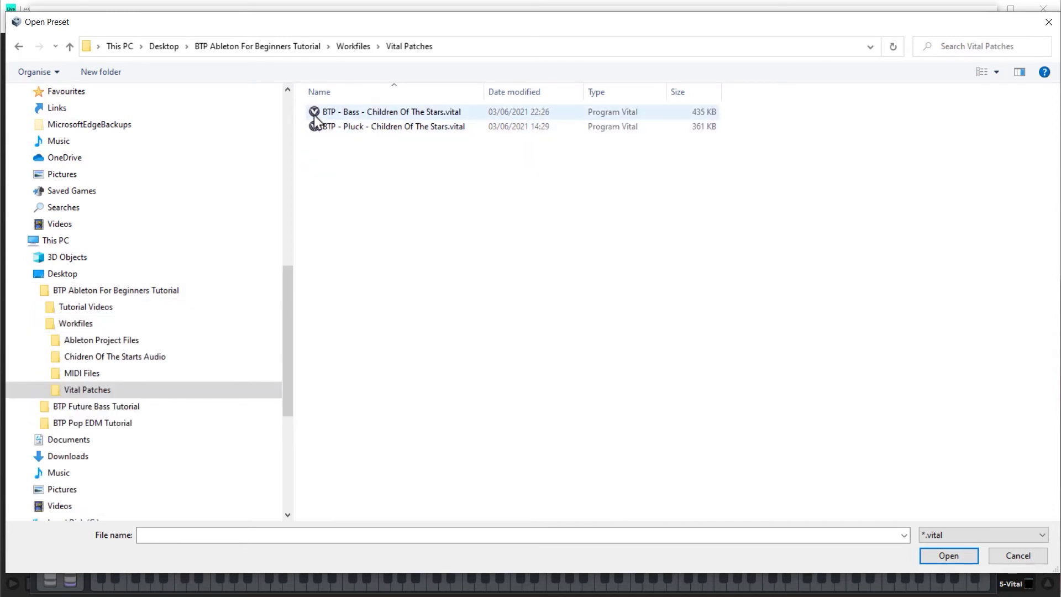
{"action": "double_click", "coordinate": [379, 113]}
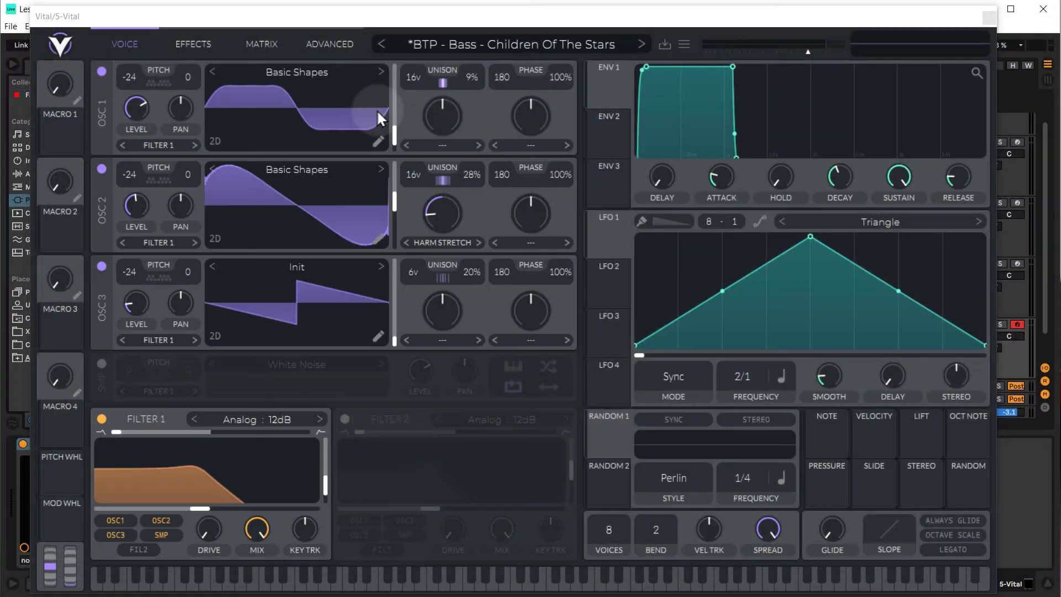
{"action": "mouse_move", "coordinate": [450, 578]}
{"action": "left_mouse_down"}
{"action": "mouse_move", "coordinate": [377, 578]}
{"action": "mouse_move", "coordinate": [559, 581]}
{"action": "mouse_move", "coordinate": [409, 586]}
{"action": "mouse_move", "coordinate": [494, 589]}
{"action": "mouse_move", "coordinate": [591, 583]}
{"action": "left_mouse_up"}
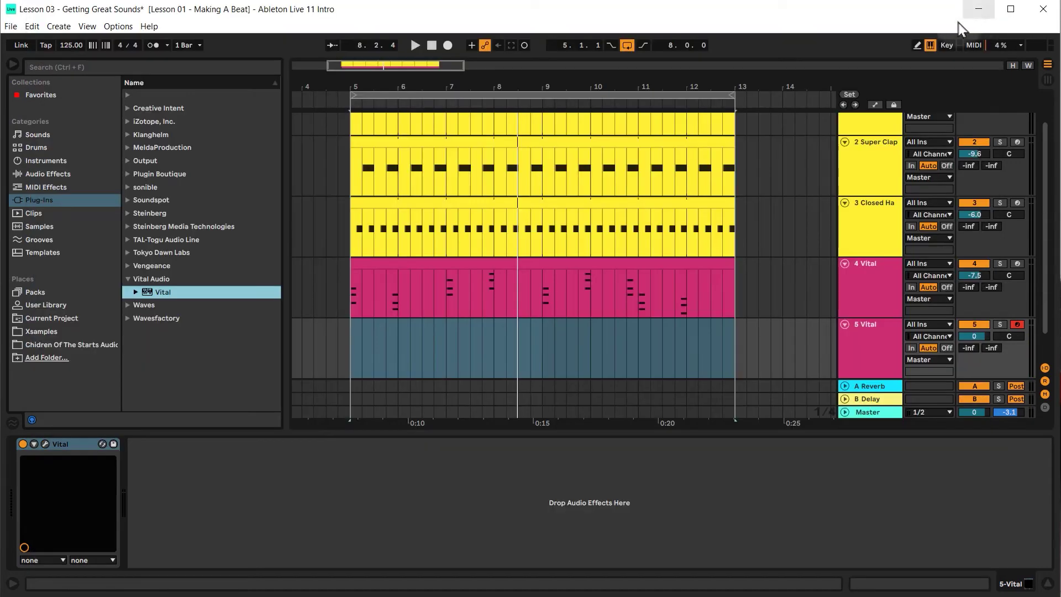
{"action": "left_click", "coordinate": [989, 18]}
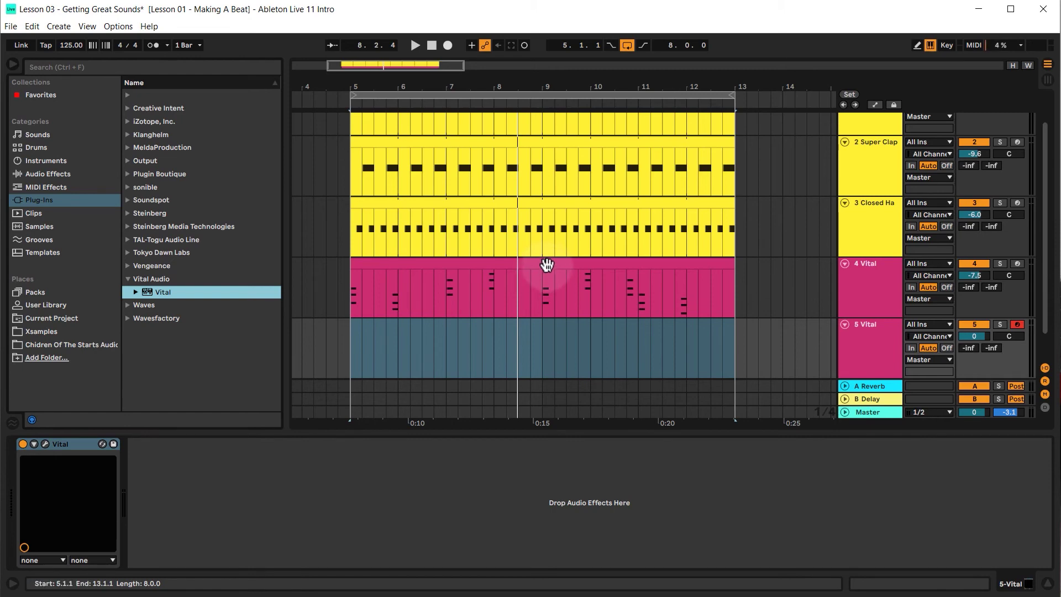
Duplicate track 4's melody clip (bars 5 to 13) onto track 5
{"action": "left_click_drag", "start_coordinate": [546, 265], "coordinate": [545, 355]}
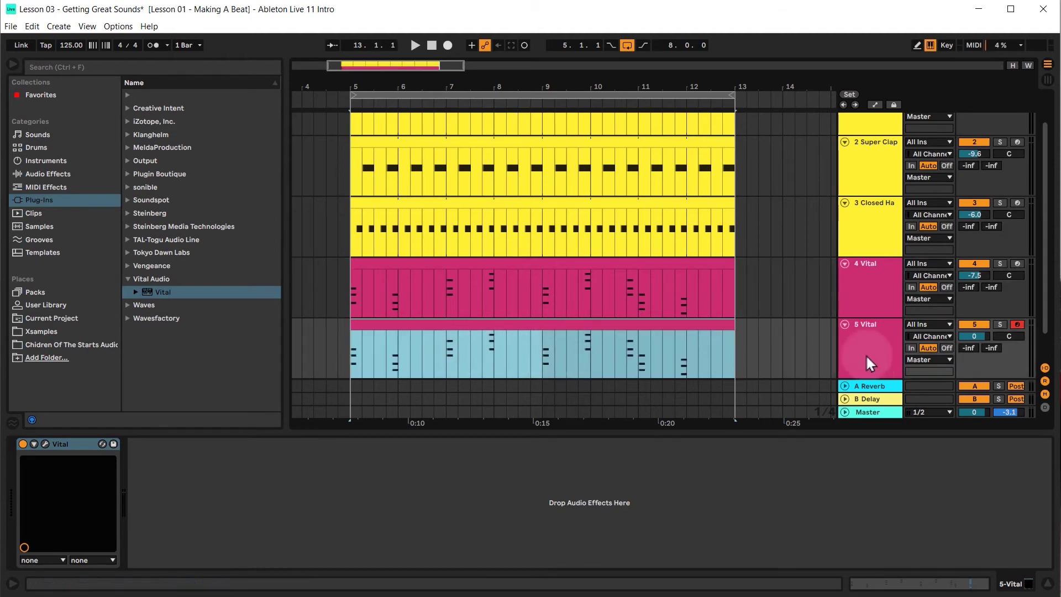
{"action": "left_click", "coordinate": [767, 354]}
Open track 5's clip in an enlarged note editor and delete bar 1's upper B3 and G#3 notes
{"action": "double_click", "coordinate": [560, 326]}
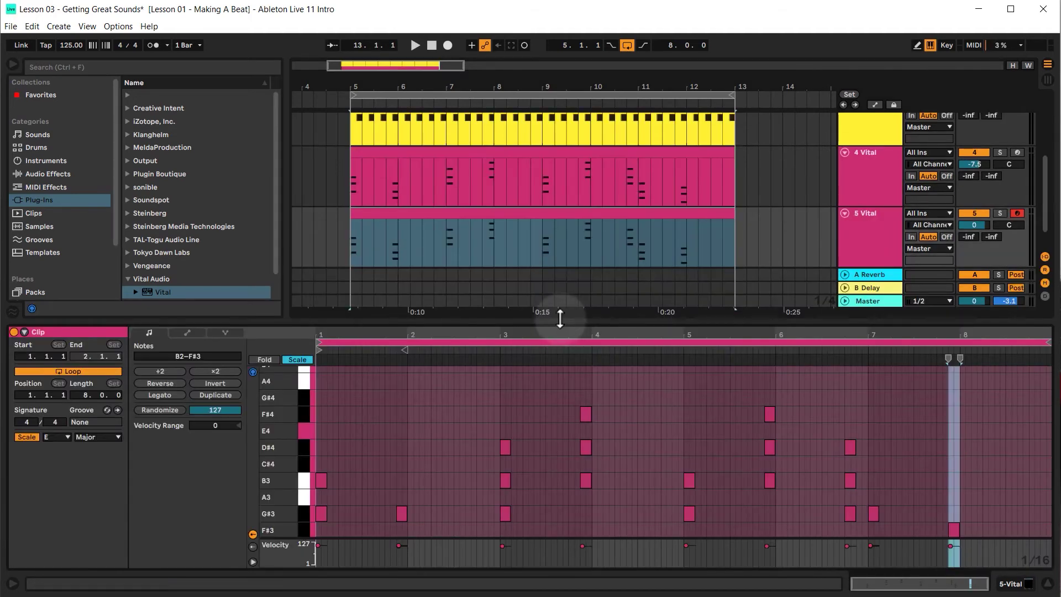
{"action": "left_click_drag", "start_coordinate": [561, 317], "coordinate": [563, 157]}
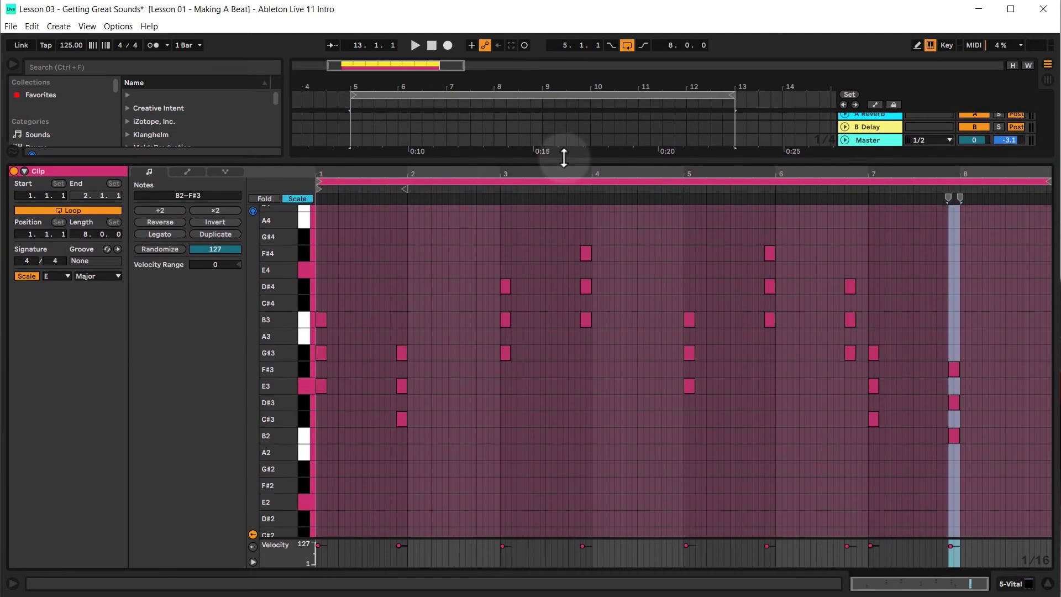
{"action": "left_click", "coordinate": [737, 344]}
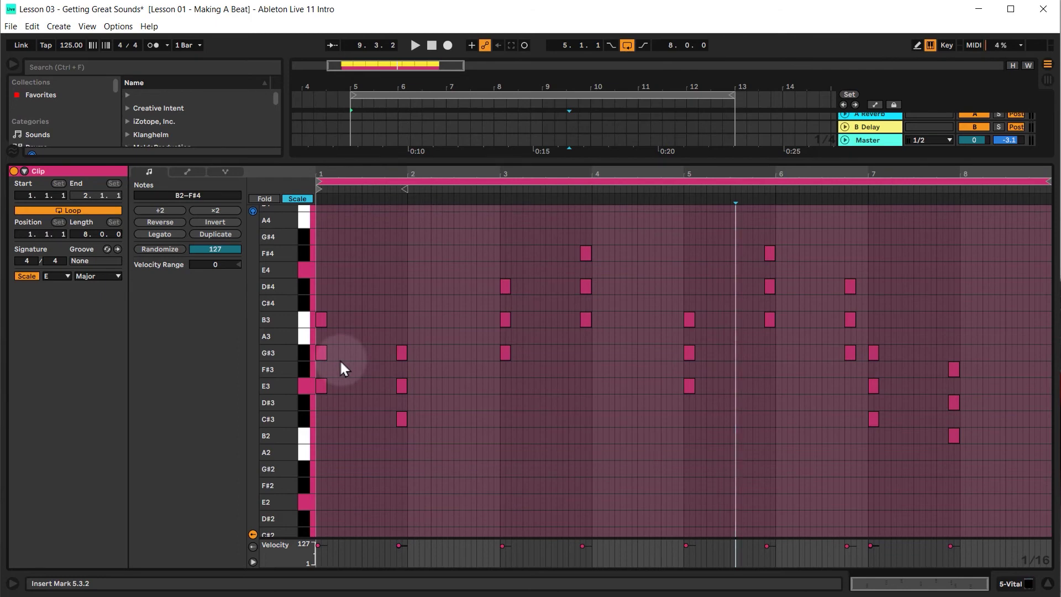
{"action": "left_click_drag", "start_coordinate": [348, 359], "coordinate": [405, 386]}
{"action": "key", "text": "Delete"}
Delete the remaining upper chord notes (D#4, B3, F#4, D#3, F#3) through bar 8
{"action": "key", "text": "Delete"}
{"action": "left_click", "coordinate": [475, 253]}
{"action": "left_click_drag", "start_coordinate": [474, 237], "coordinate": [510, 325]}
{"action": "key", "text": "Delete"}
{"action": "left_click_drag", "start_coordinate": [558, 229], "coordinate": [697, 361]}
{"action": "key", "text": "Delete"}
{"action": "key", "text": "Delete"}
{"action": "left_click_drag", "start_coordinate": [732, 238], "coordinate": [887, 388]}
{"action": "key", "text": "Delete"}
{"action": "key", "text": "Delete"}
{"action": "key", "text": "Delete"}
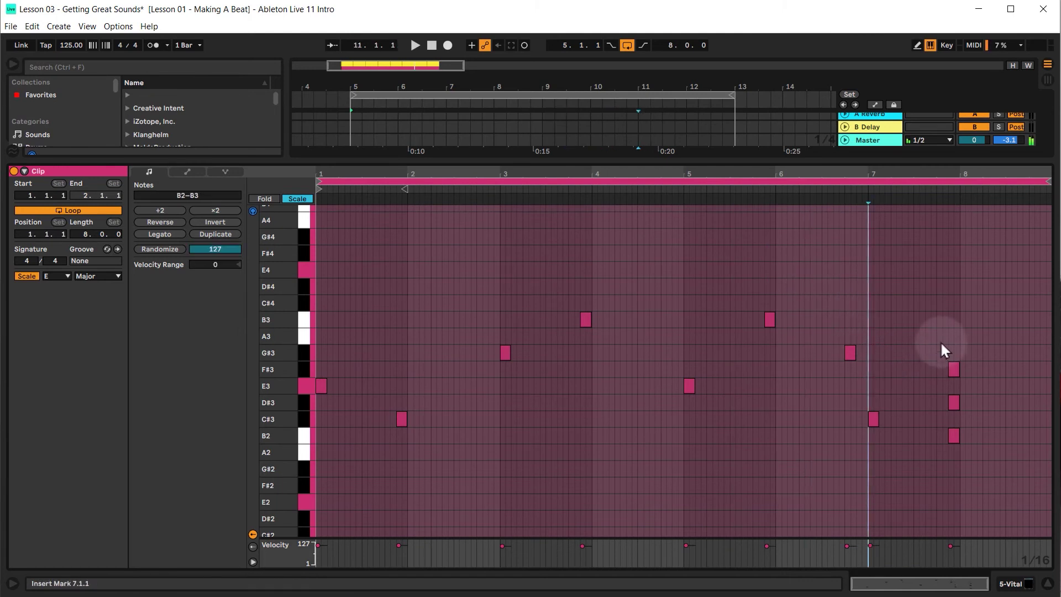
{"action": "left_click_drag", "start_coordinate": [941, 343], "coordinate": [953, 394]}
{"action": "key", "text": "Delete"}
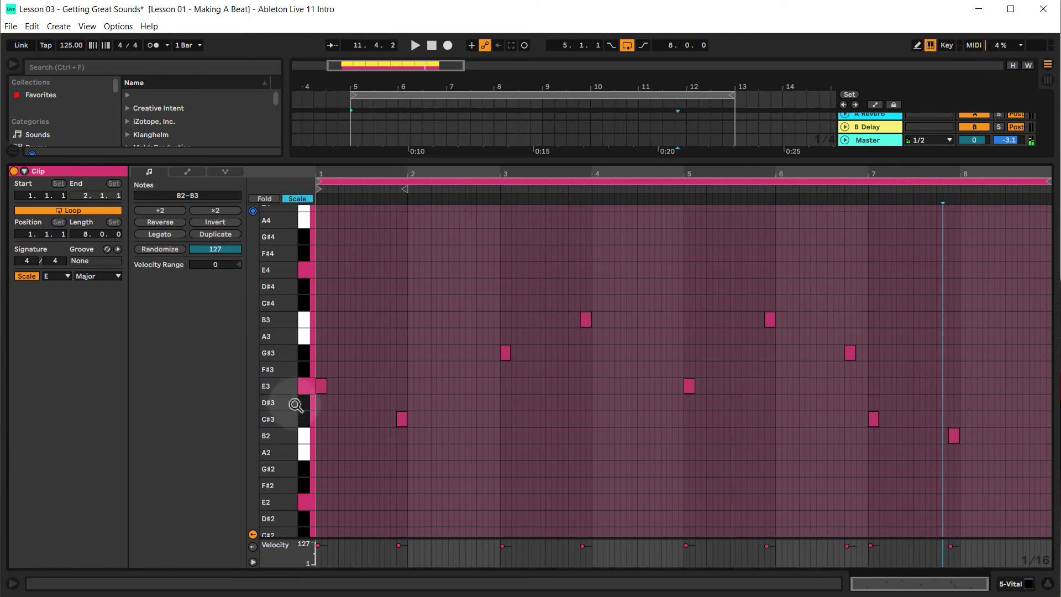
Lengthen the remaining root notes (E3, G#3, B3, E3, B3, C#3) into sustained bass notes
{"action": "left_click_drag", "start_coordinate": [326, 386], "coordinate": [502, 429]}
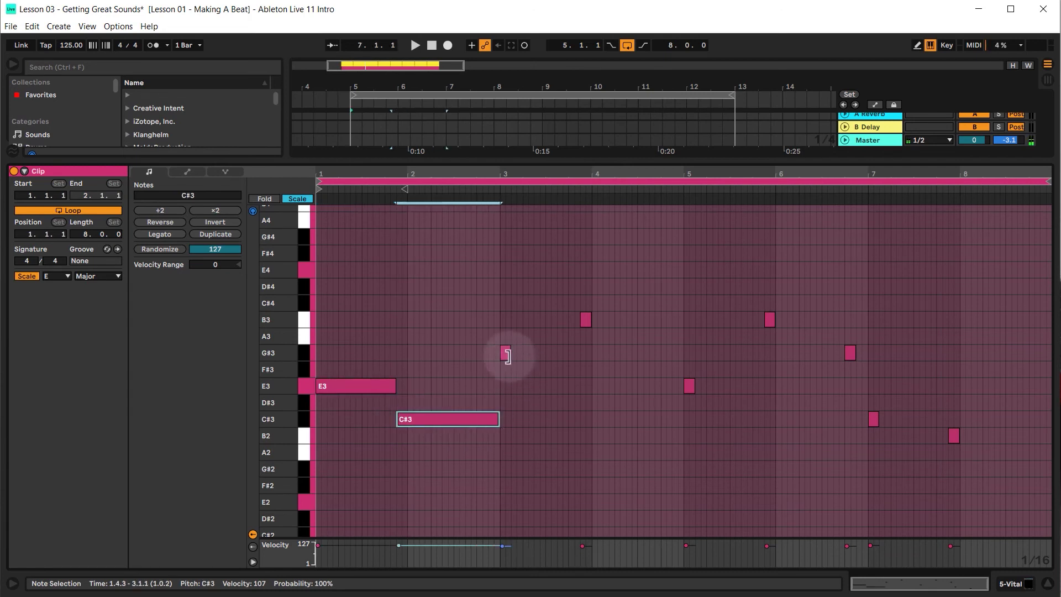
{"action": "left_click_drag", "start_coordinate": [507, 357], "coordinate": [578, 359]}
{"action": "left_click_drag", "start_coordinate": [590, 322], "coordinate": [684, 330]}
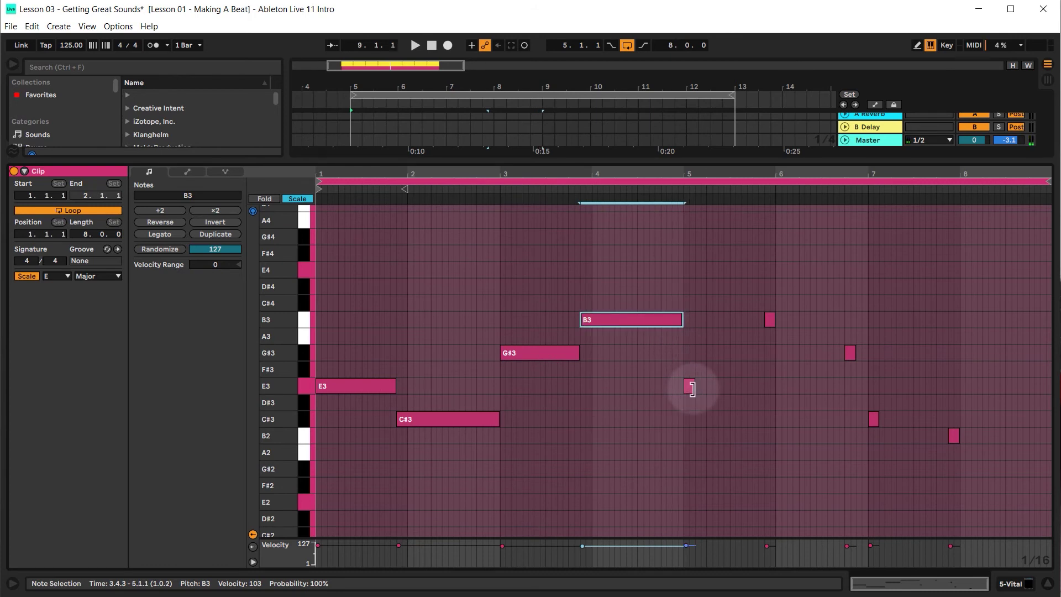
{"action": "left_click_drag", "start_coordinate": [693, 388], "coordinate": [762, 387]}
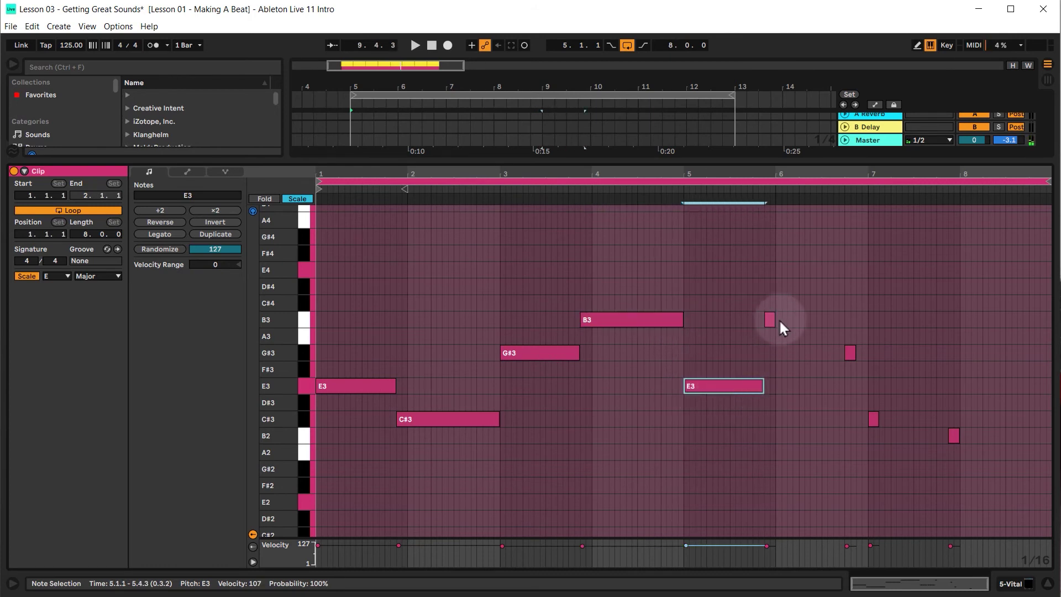
{"action": "left_click_drag", "start_coordinate": [774, 321], "coordinate": [867, 354]}
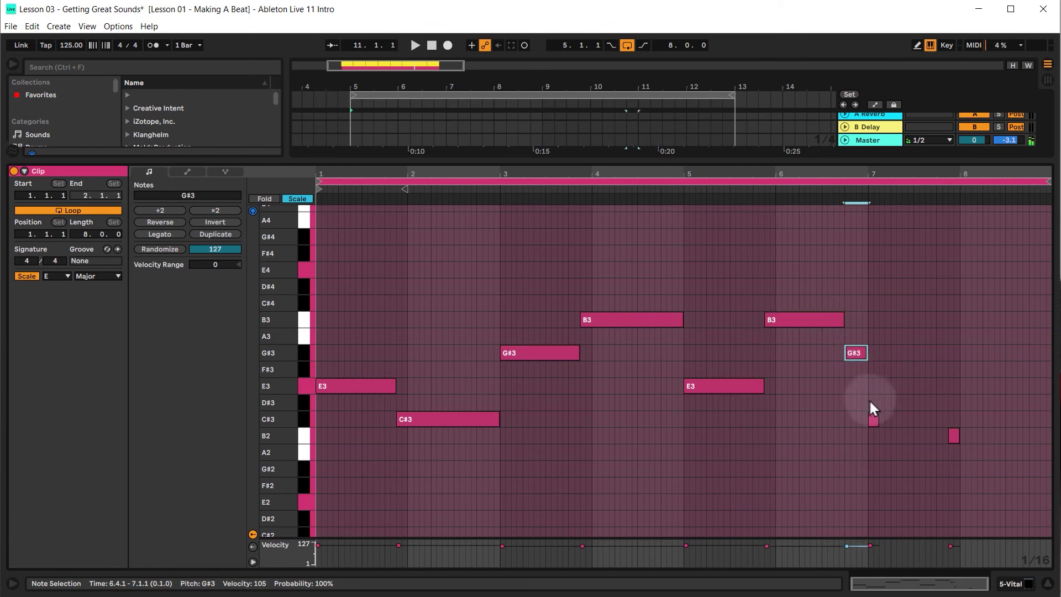
{"action": "left_click_drag", "start_coordinate": [876, 425], "coordinate": [1050, 447]}
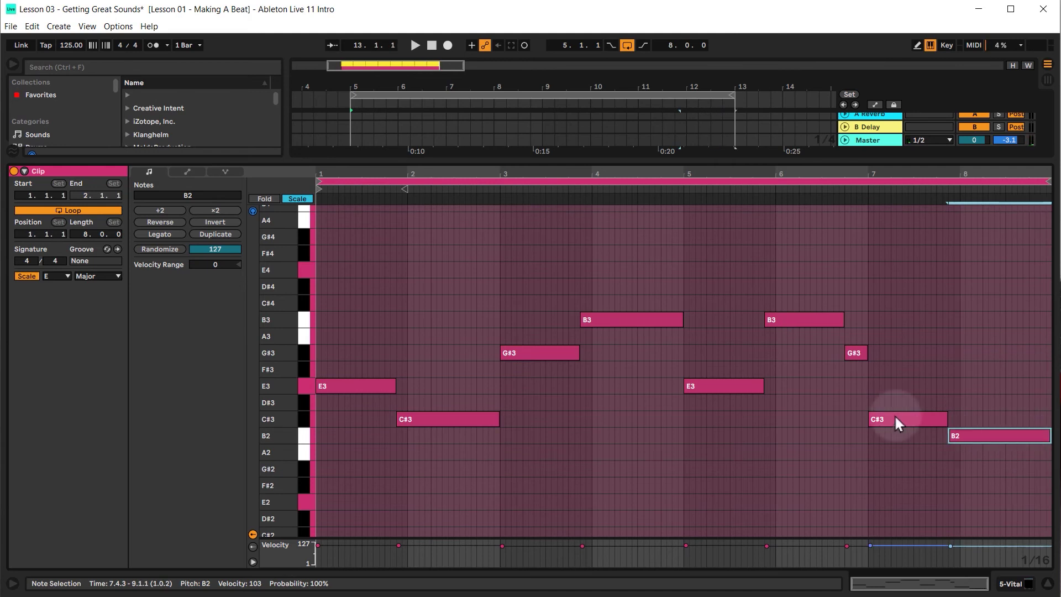
Play the bassline while lowering track 5's volume to -7.1 dB
{"action": "key", "text": "space"}
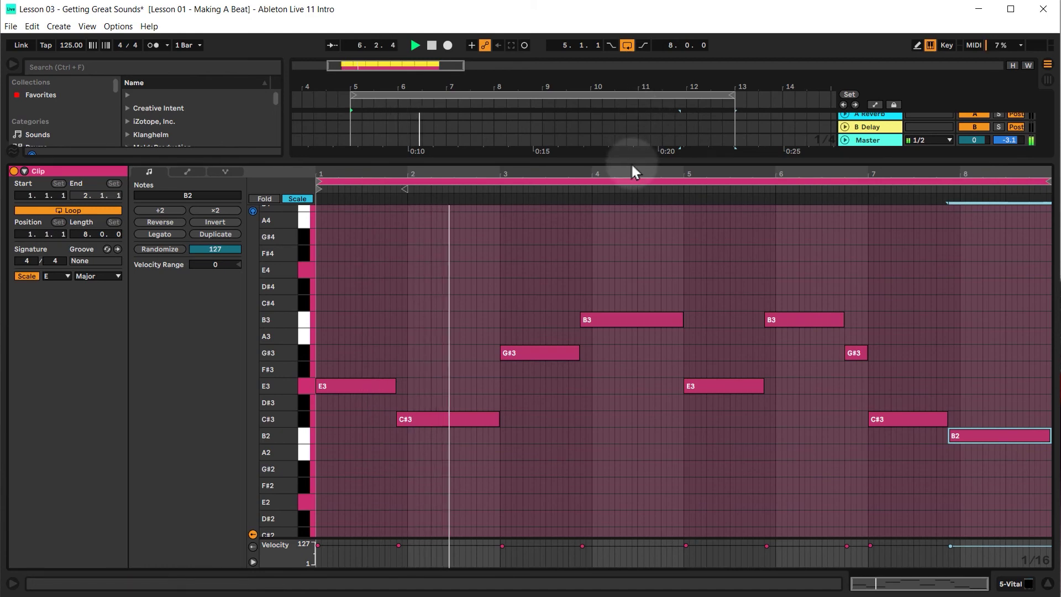
{"action": "left_click_drag", "start_coordinate": [632, 156], "coordinate": [631, 412]}
{"action": "key", "text": "space"}
{"action": "left_click_drag", "start_coordinate": [975, 283], "coordinate": [977, 295]}
{"action": "key", "text": "space"}
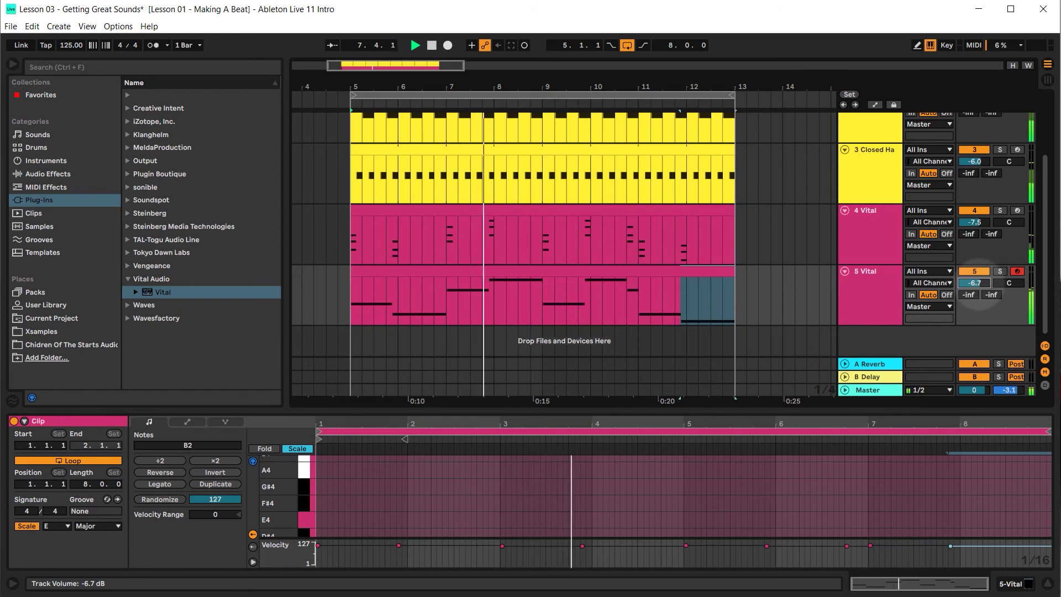
{"action": "left_click_drag", "start_coordinate": [974, 282], "coordinate": [974, 284]}
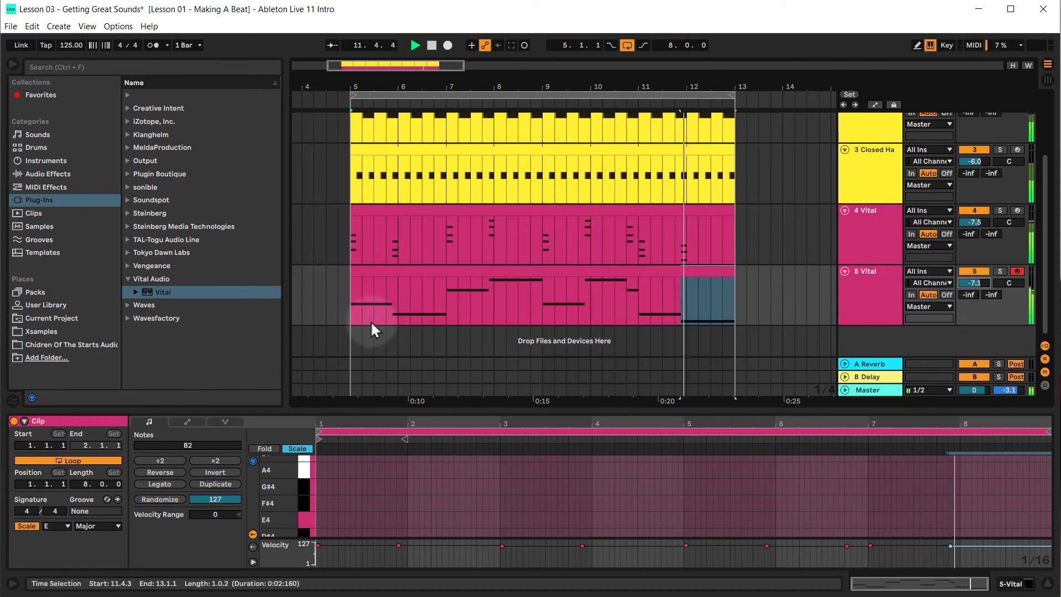
{"action": "key", "text": "space"}
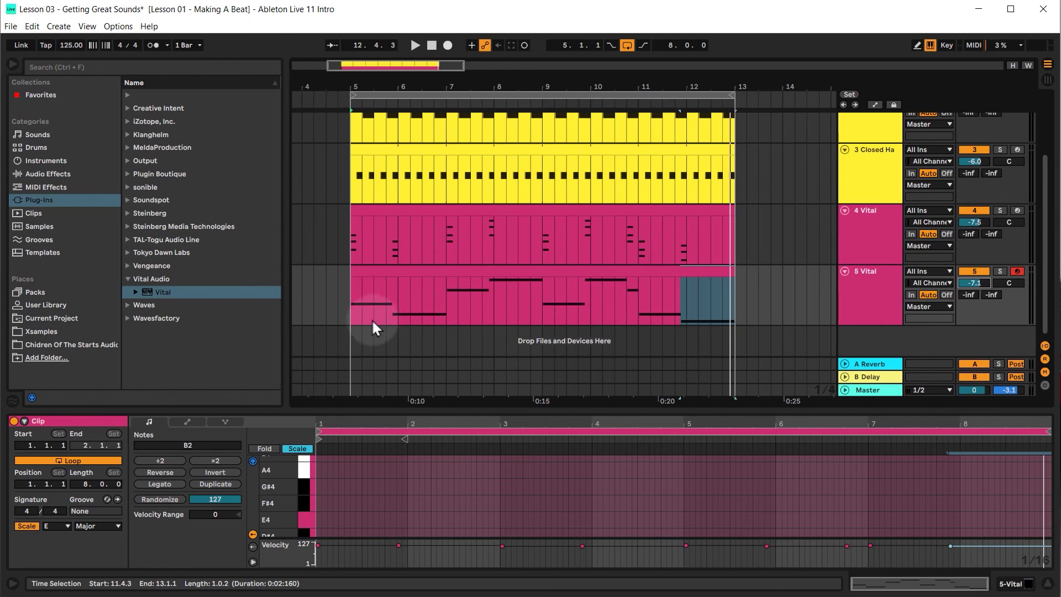
Rename track 4 to 'Vital Pluck'
{"action": "left_click", "coordinate": [862, 231]}
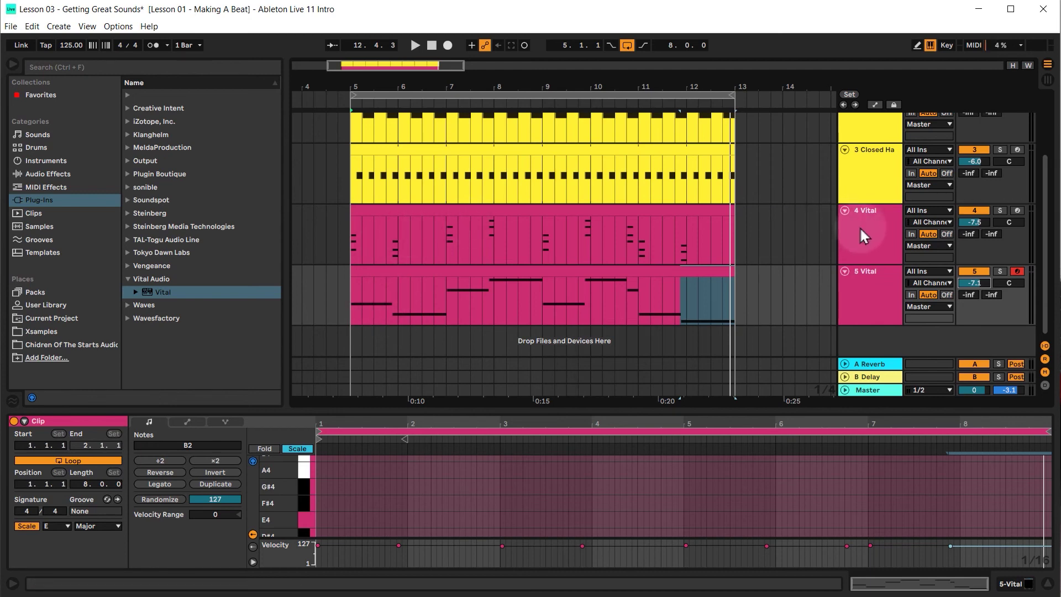
{"action": "right_click", "coordinate": [867, 230]}
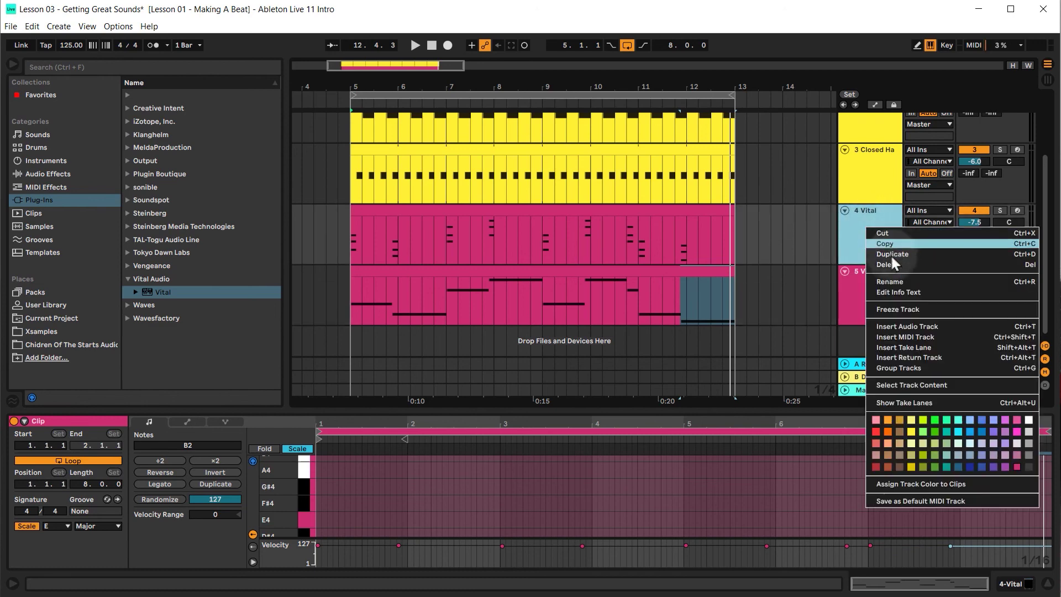
{"action": "left_click", "coordinate": [890, 281]}
{"action": "left_click", "coordinate": [867, 211]}
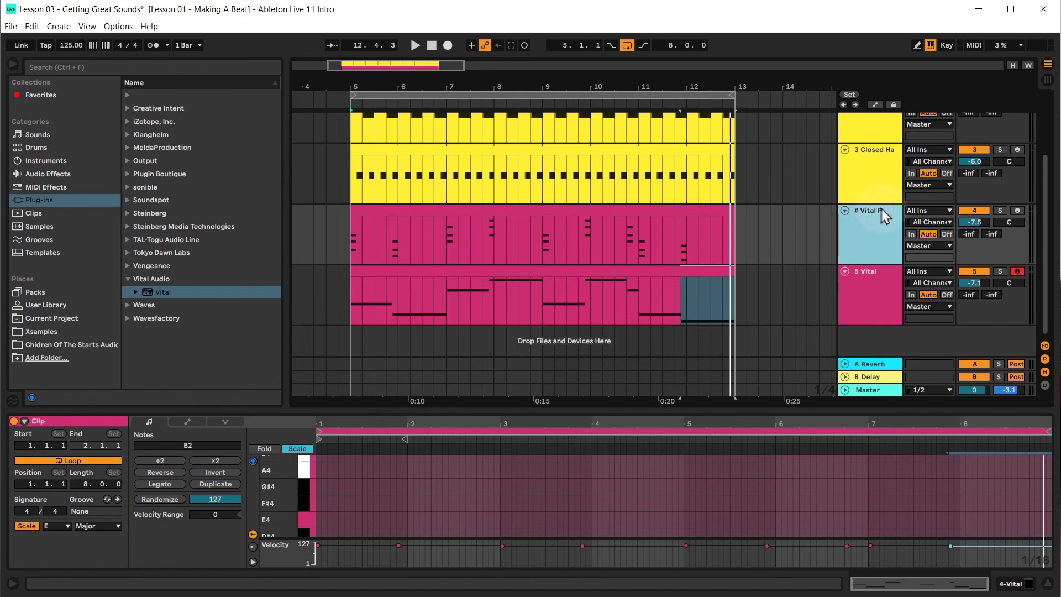
{"action": "type", "text": "Pluck"}
{"action": "key", "text": "Return"}
Rename track 5 to 'Vital Bass'
{"action": "right_click", "coordinate": [868, 280]}
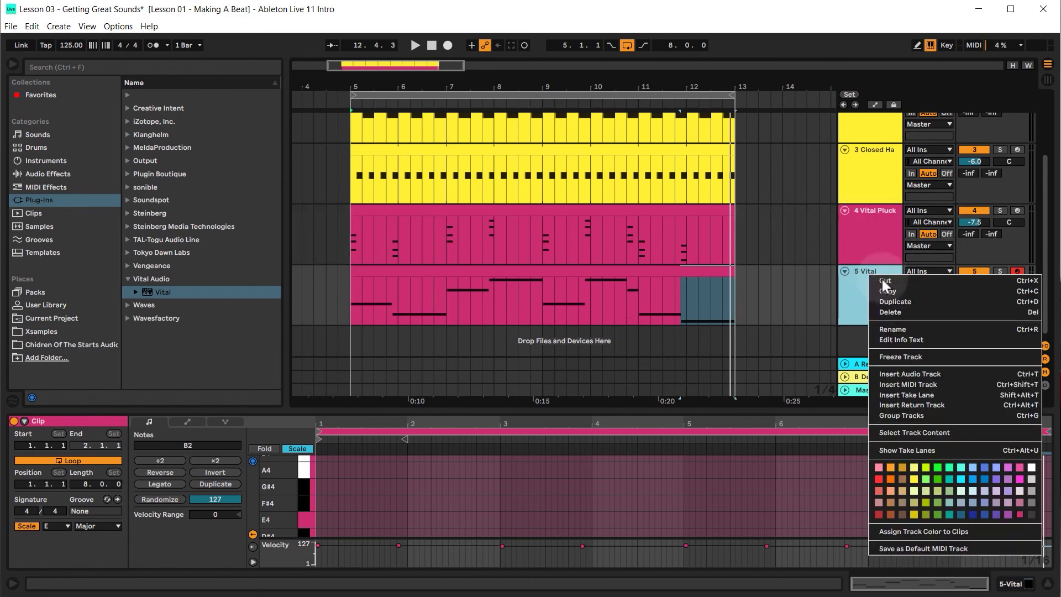
{"action": "left_click", "coordinate": [892, 327]}
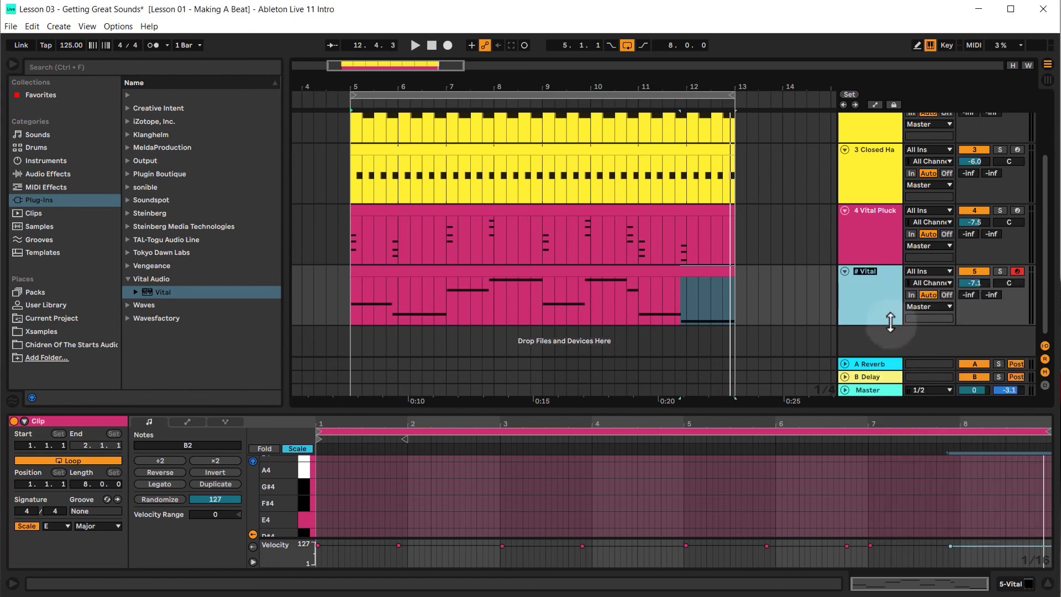
{"action": "left_click", "coordinate": [886, 273]}
{"action": "type", "text": "Bass"}
{"action": "left_click", "coordinate": [756, 251]}
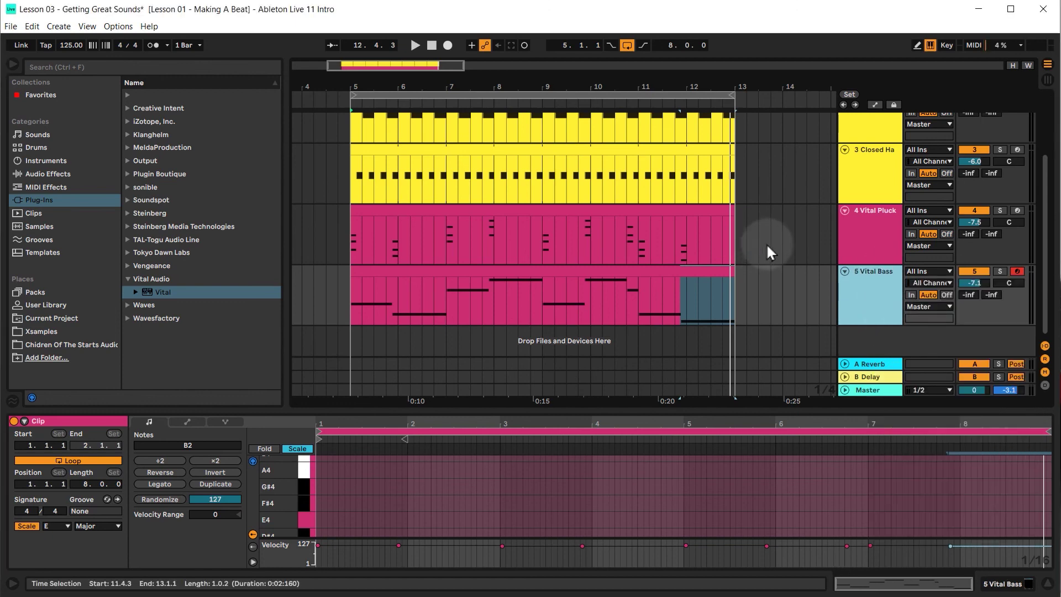